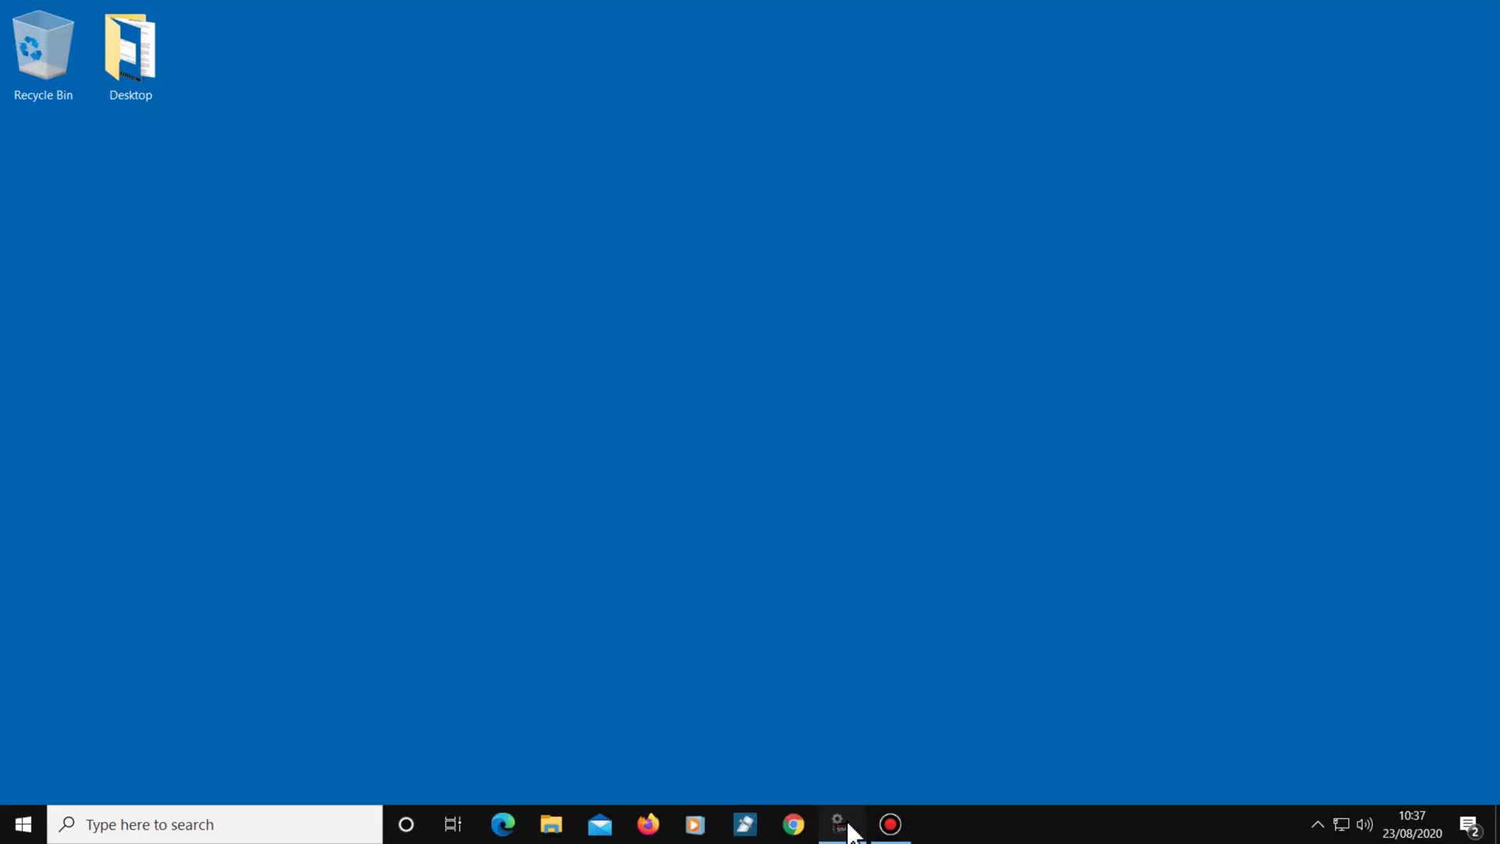
Glance at SanDisk SSD Dashboard and minimise it, then list the disk drives in Device Manager
{"action": "left_click", "coordinate": [842, 824]}
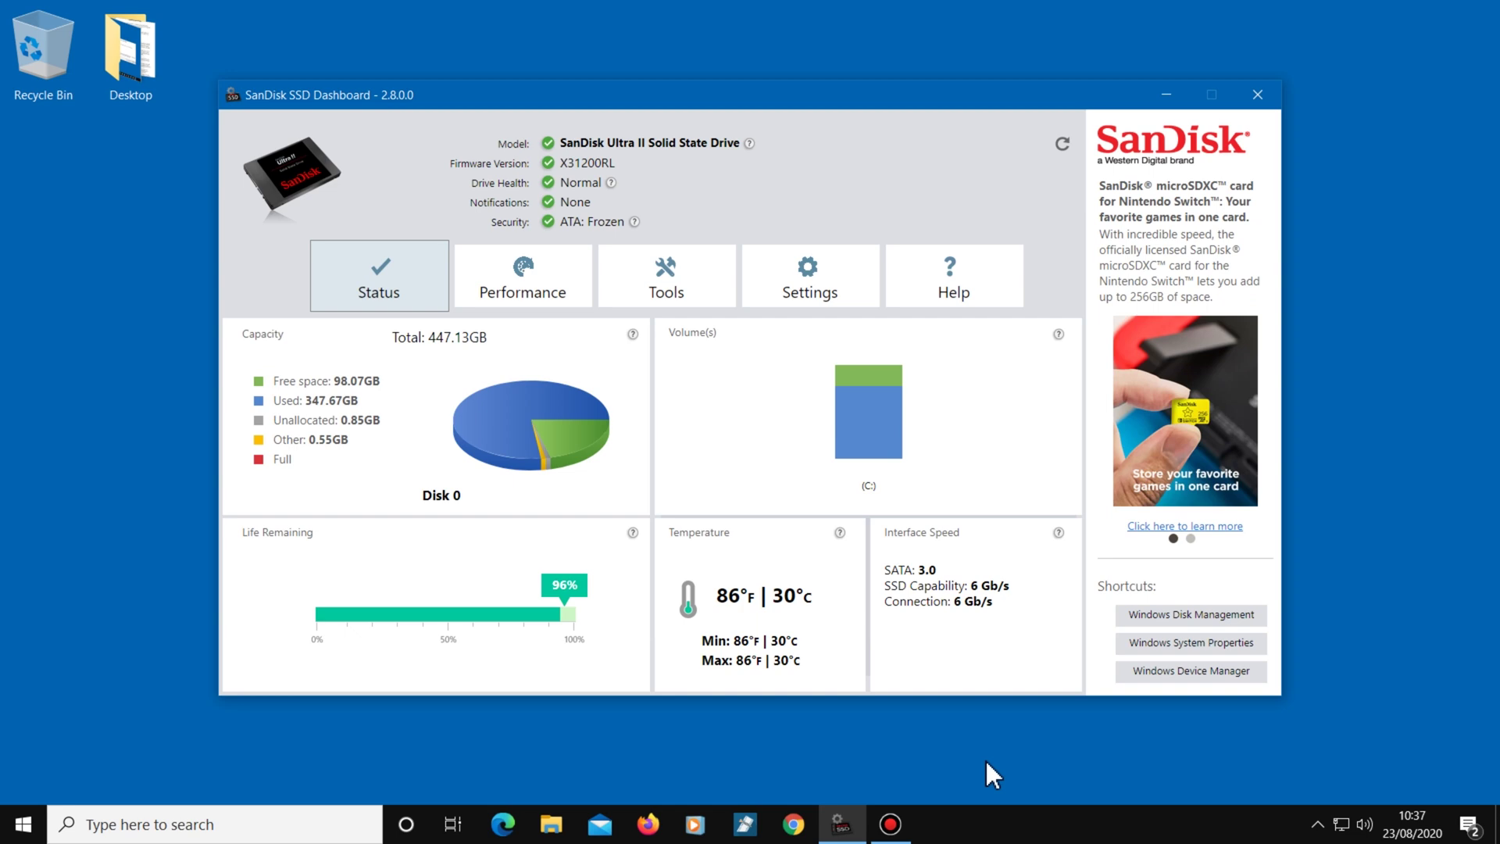
{"action": "left_click", "coordinate": [1167, 95]}
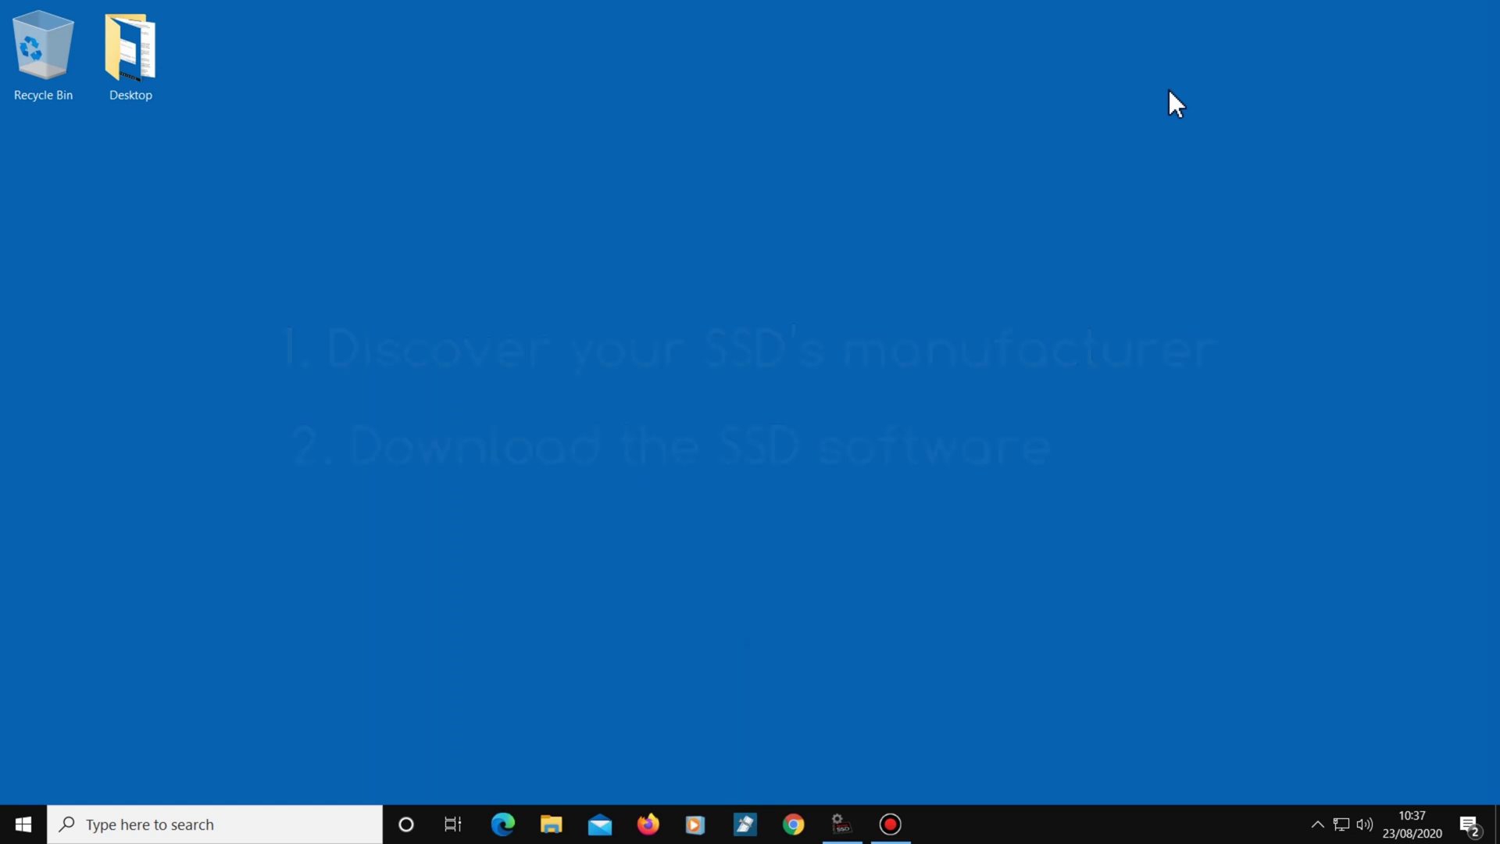
{"action": "right_click", "coordinate": [23, 831]}
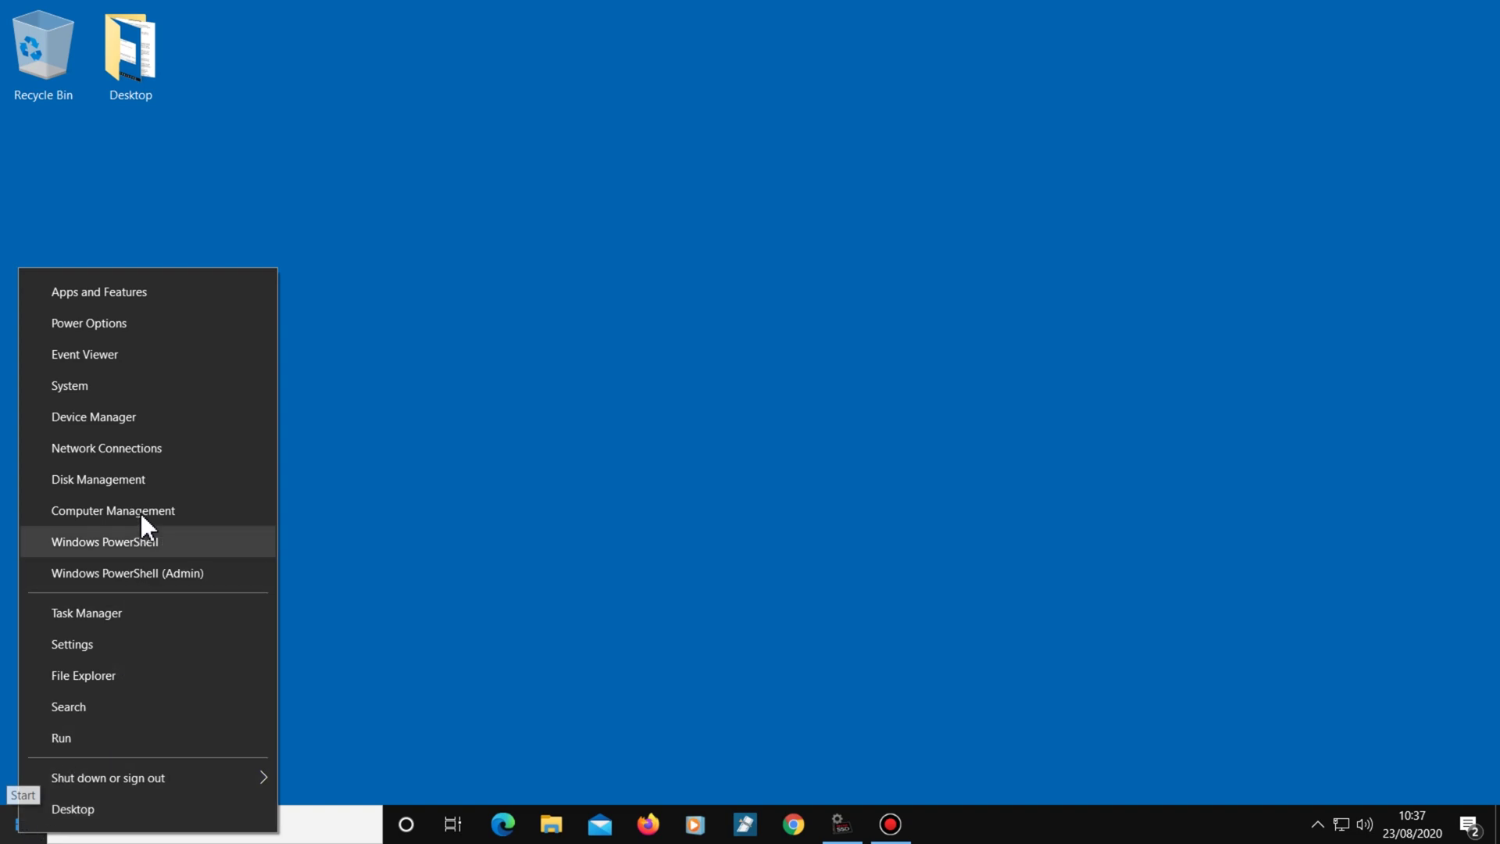
{"action": "left_click", "coordinate": [195, 437]}
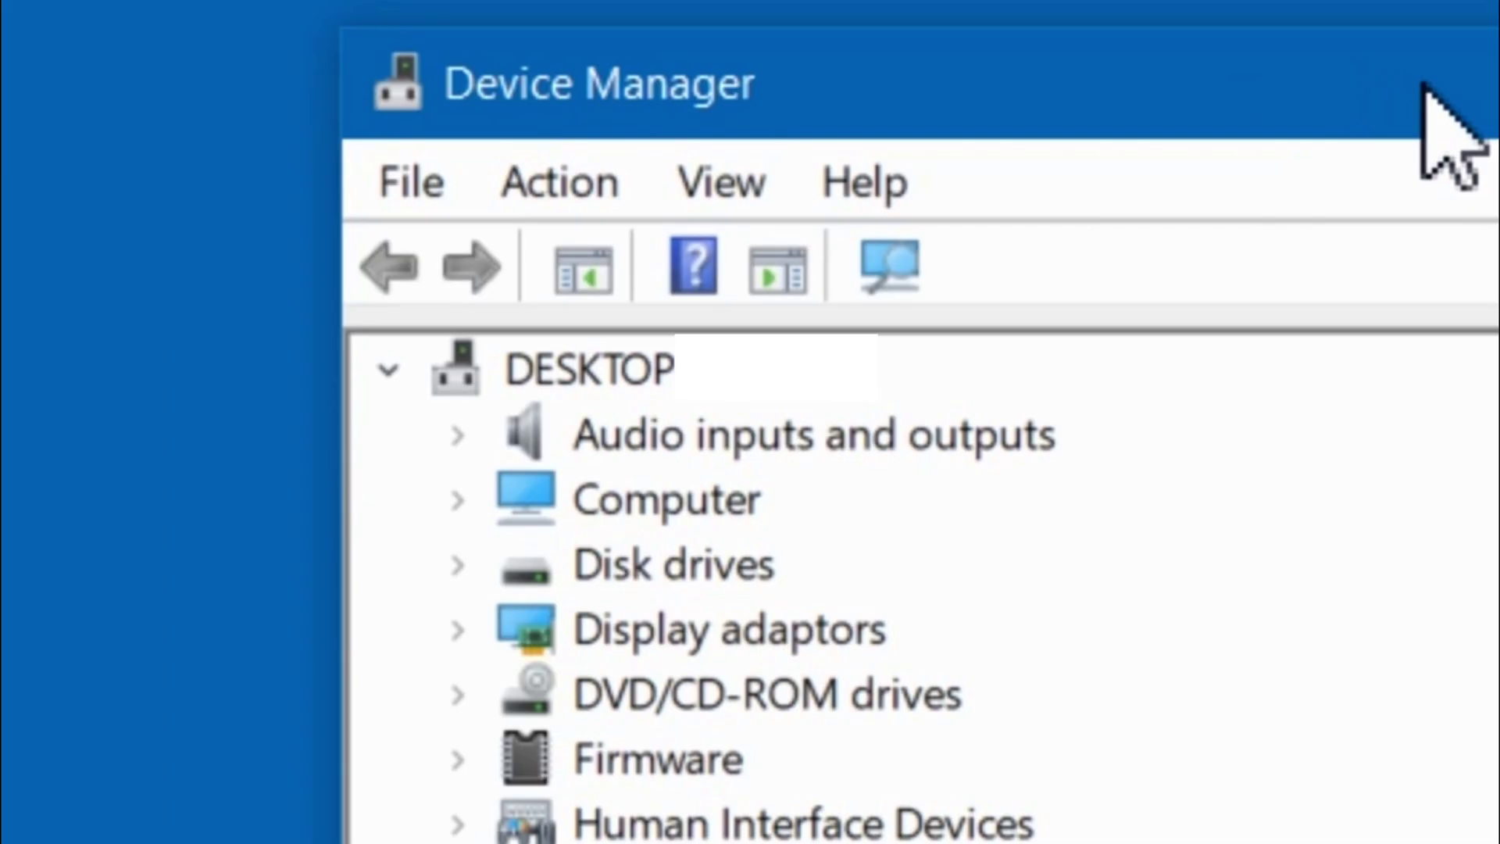
{"action": "left_click", "coordinate": [459, 562]}
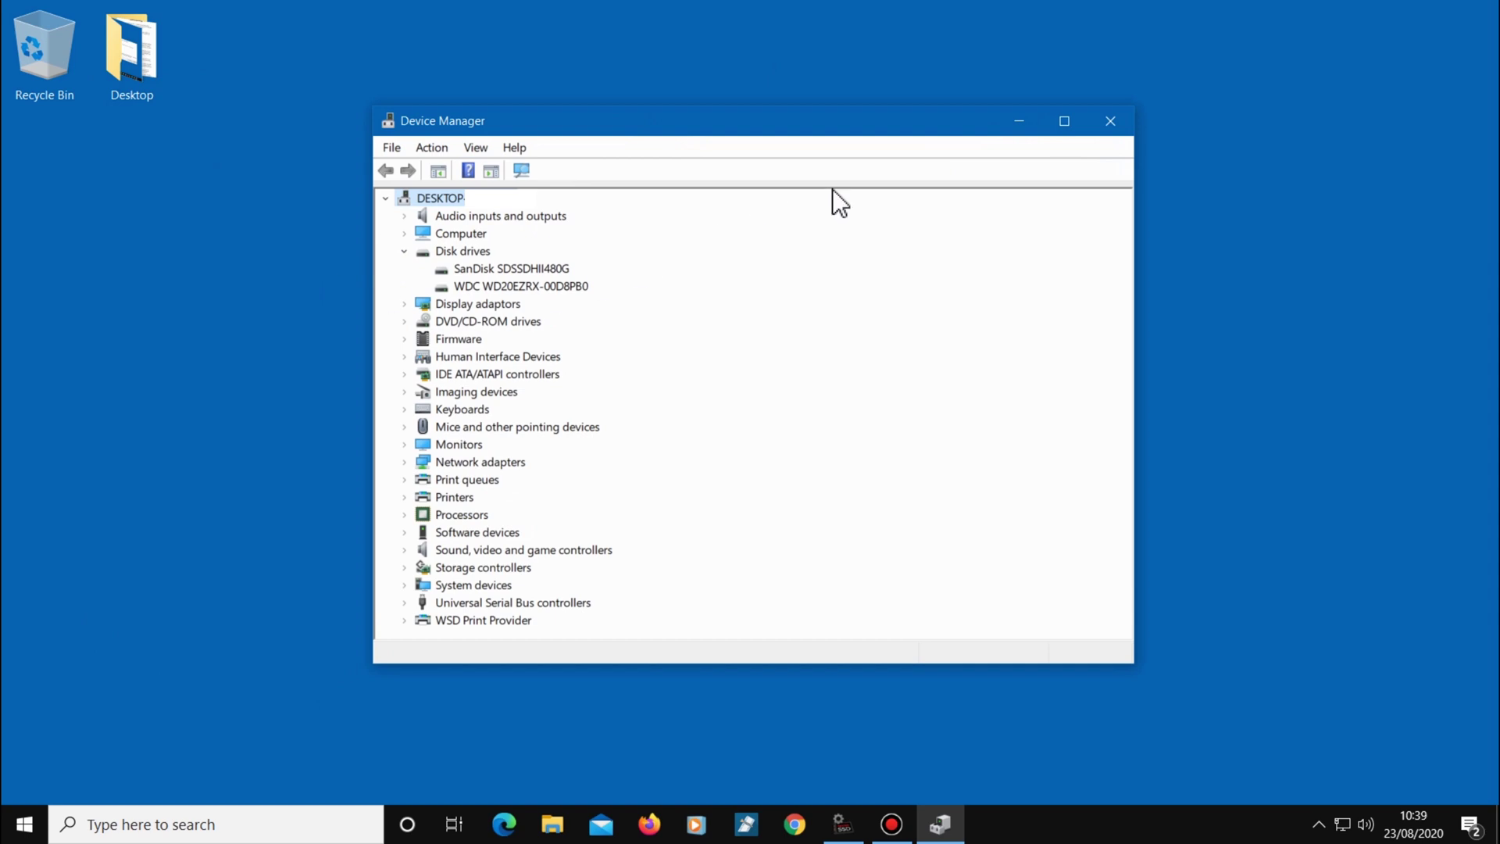
Close the Device Manager window
{"action": "left_click", "coordinate": [1104, 123]}
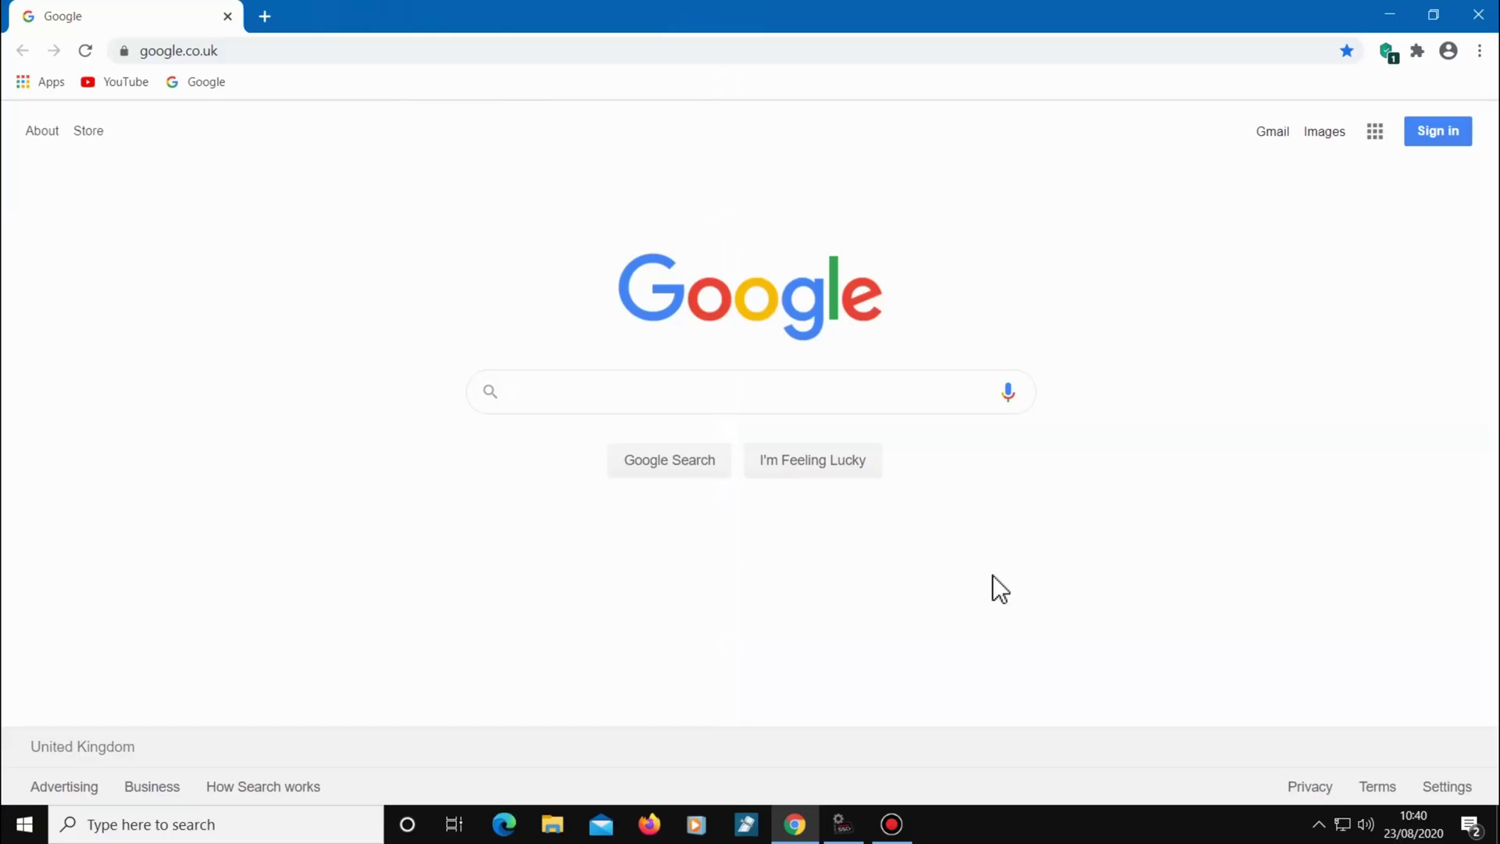
Search Google for 'sandisk ssd dashboard', reach the SanDisk support page, then close Chrome
{"action": "type", "text": "sandisk ssd dashboard"}
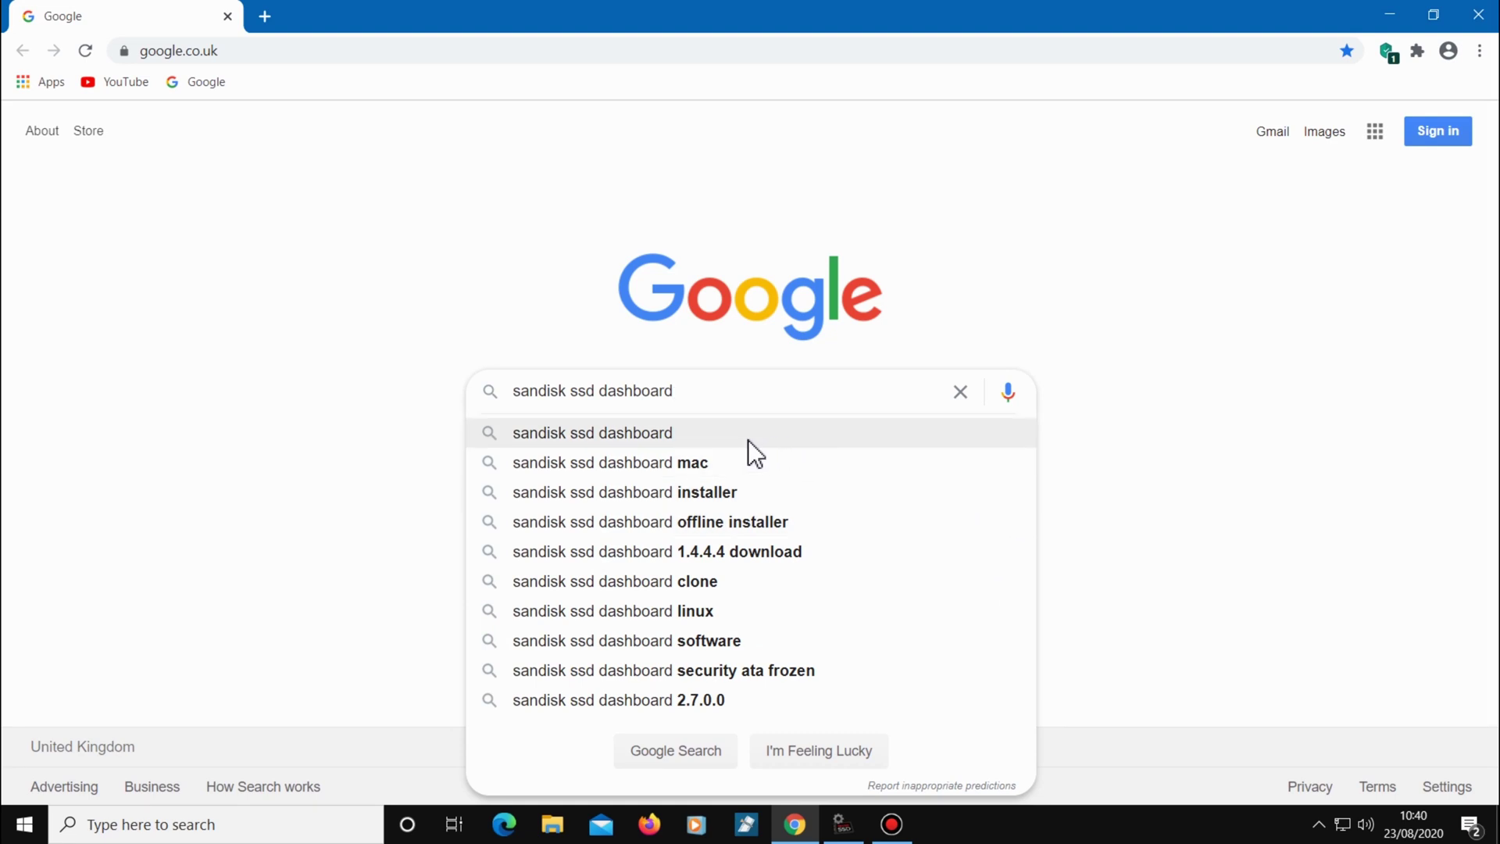
{"action": "left_click", "coordinate": [691, 431]}
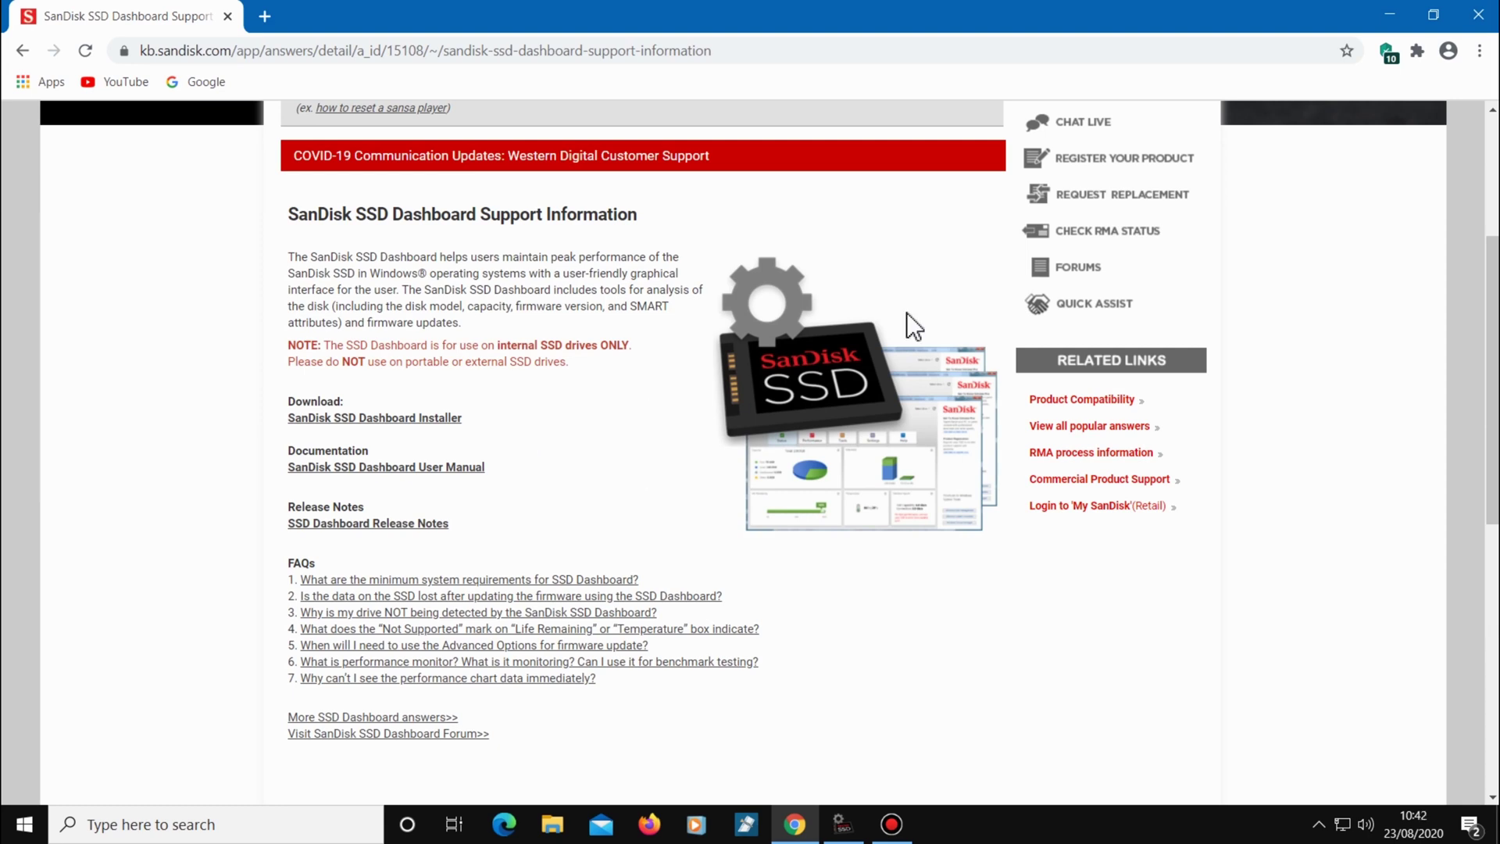
{"action": "left_click", "coordinate": [1480, 15]}
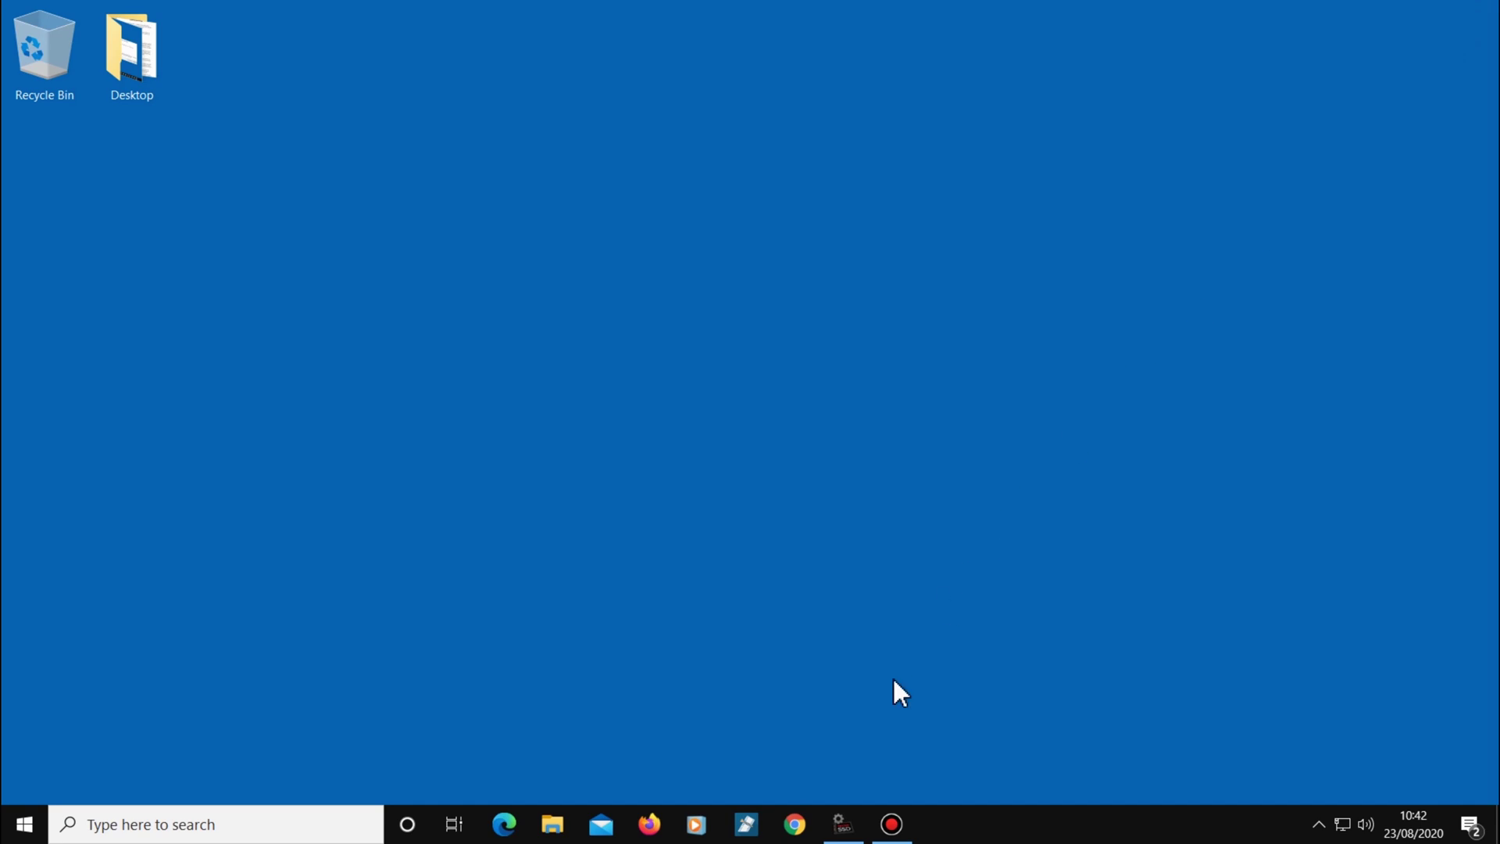
Restore SanDisk SSD Dashboard from the taskbar to its Status page showing 96% life remaining
{"action": "left_click", "coordinate": [843, 824]}
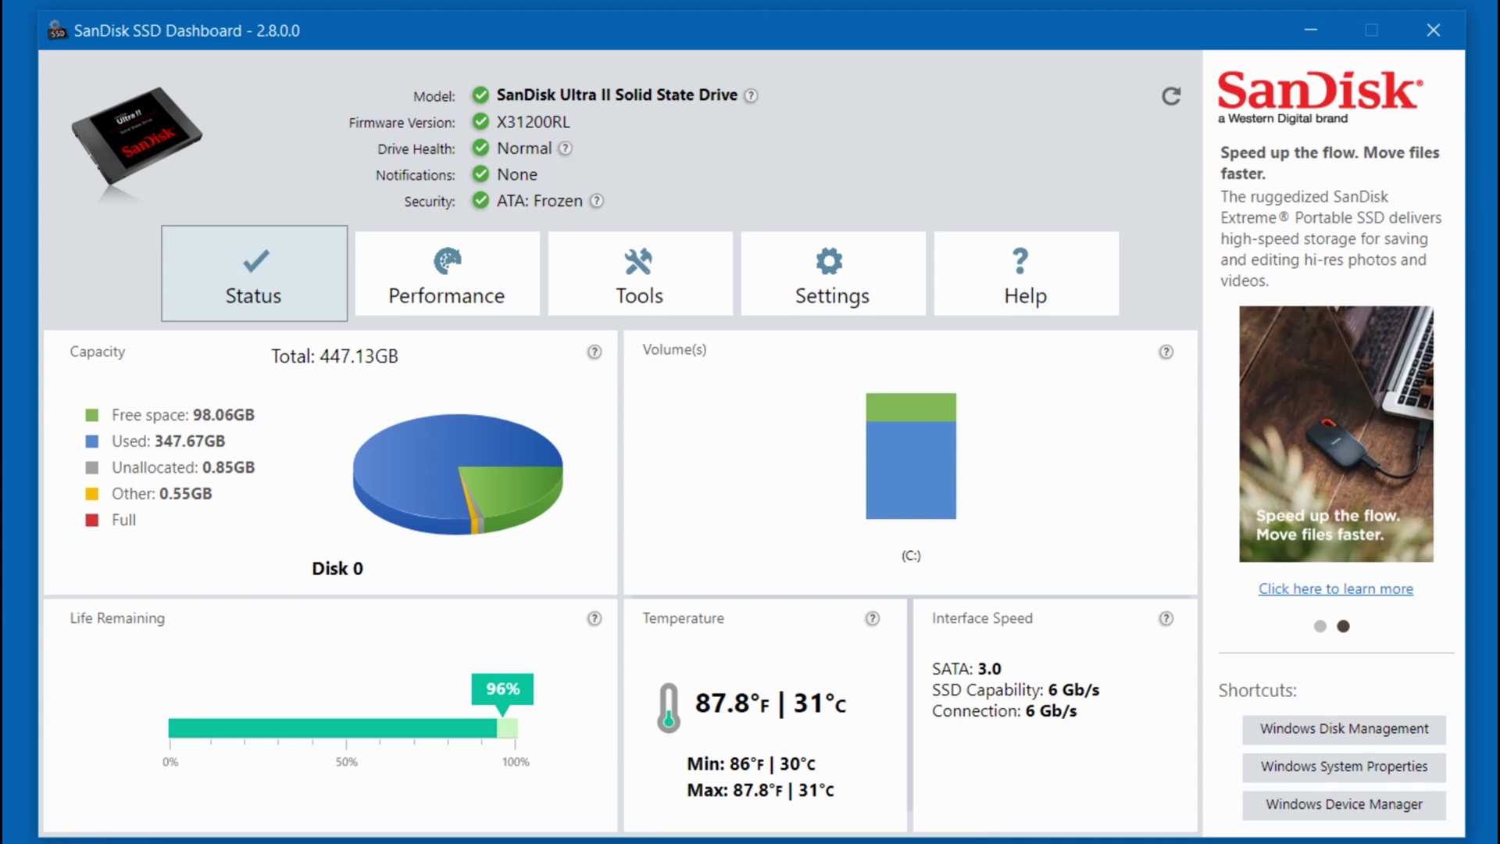
Under Performance, set the automatic TRIM frequency to Weekly
{"action": "left_click", "coordinate": [449, 269]}
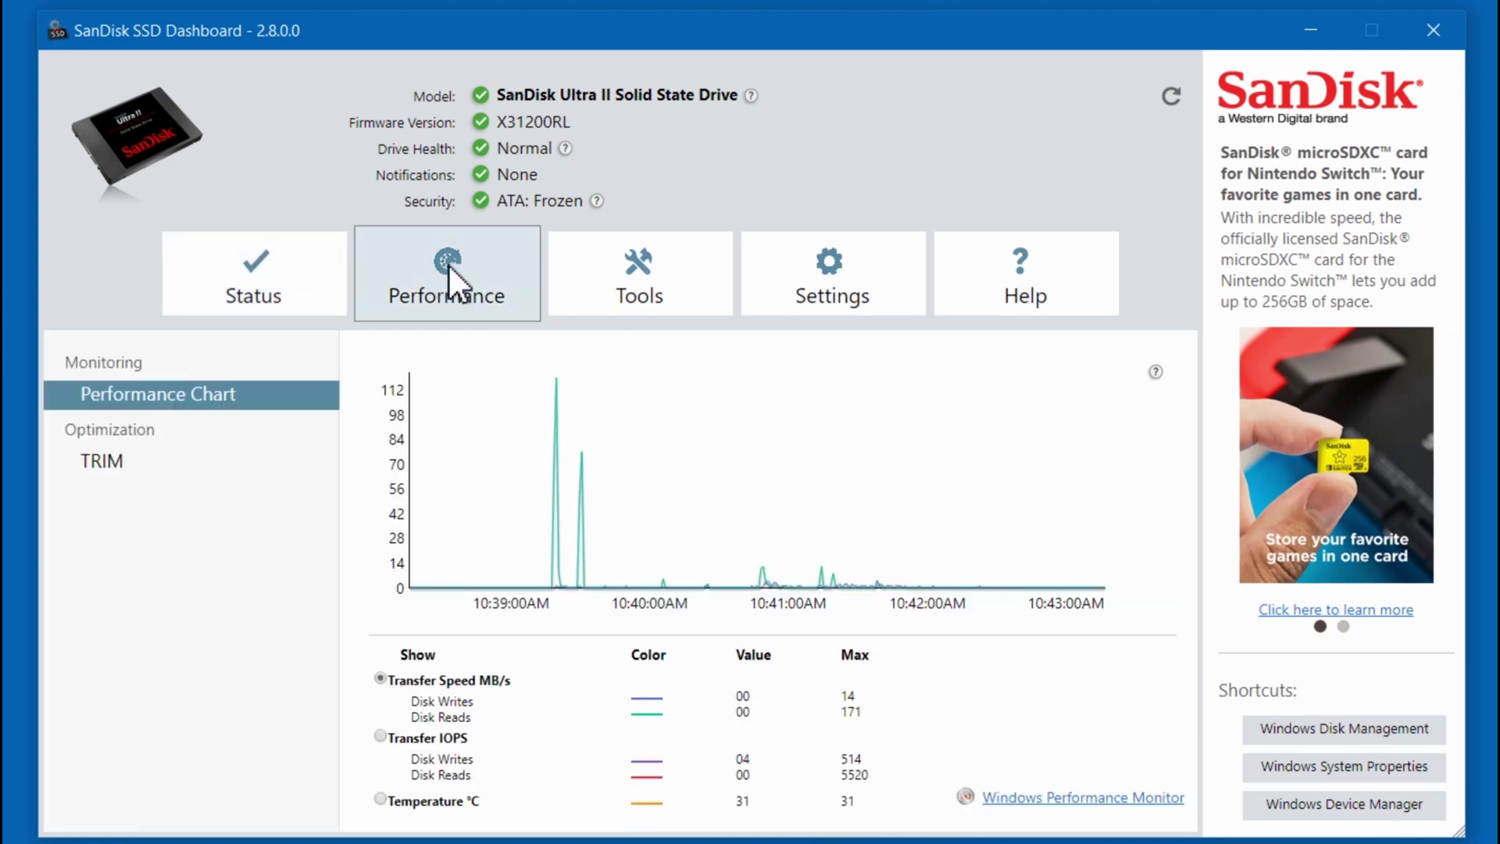
{"action": "left_click", "coordinate": [139, 460]}
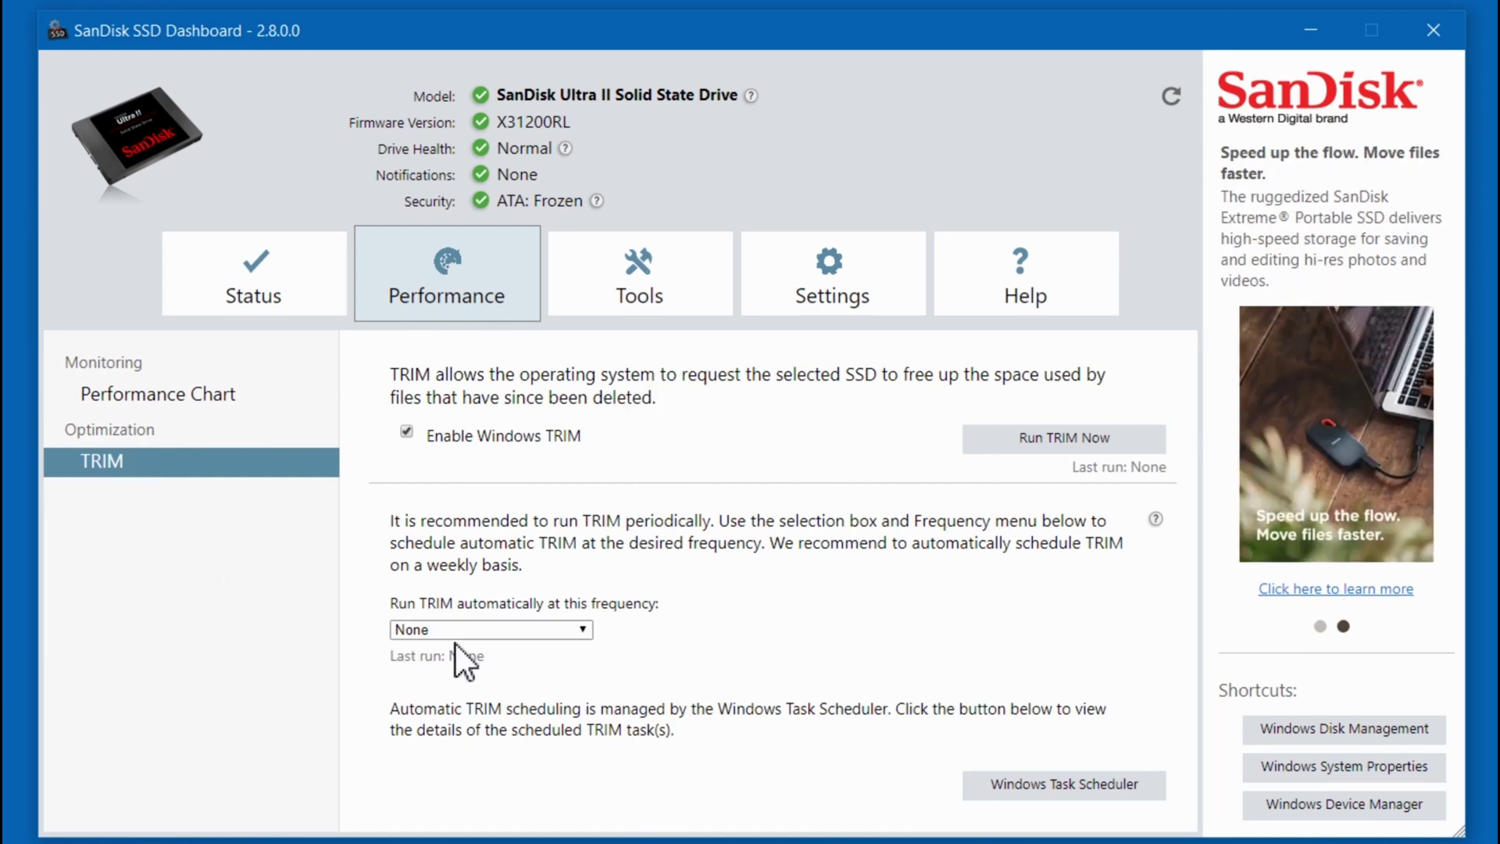
{"action": "left_click", "coordinate": [517, 632]}
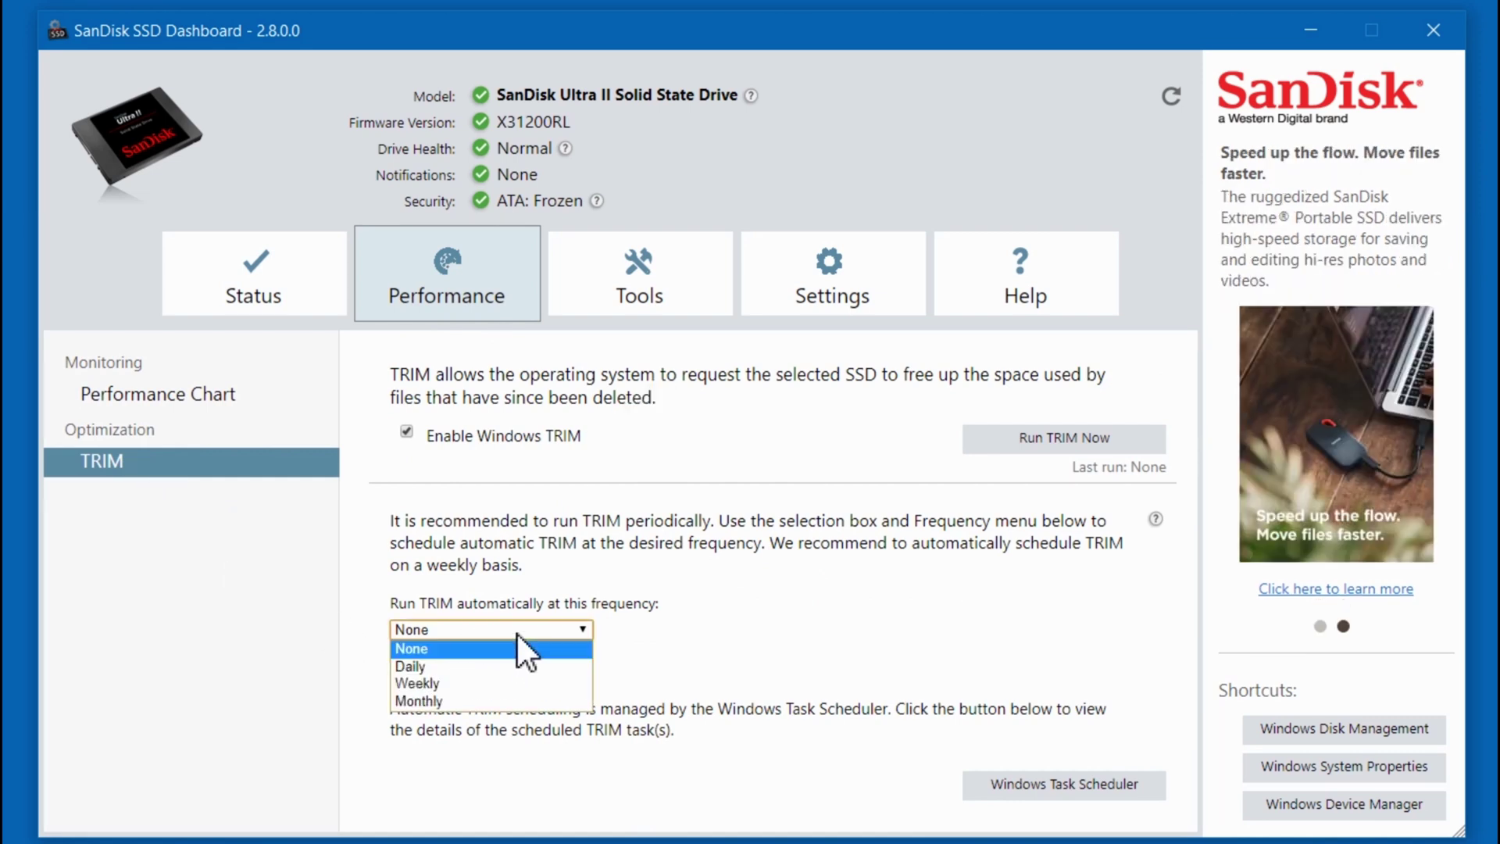
{"action": "left_click", "coordinate": [497, 684]}
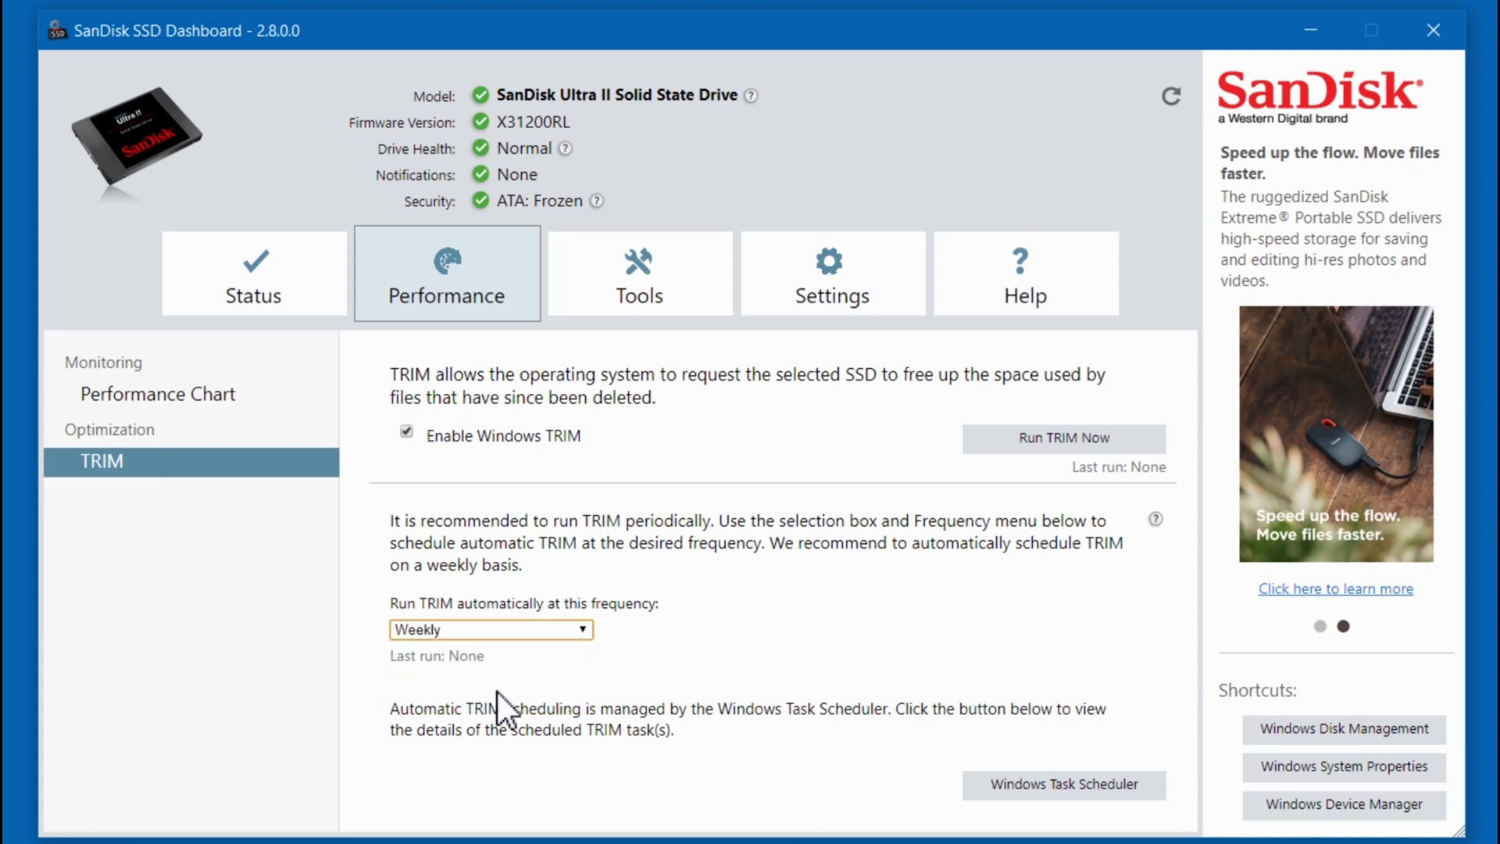
Browse the Tools pages: firmware update, drive erase, and the scrolled S.M.A.R.T. attribute table
{"action": "left_click", "coordinate": [642, 275]}
{"action": "left_click", "coordinate": [642, 275]}
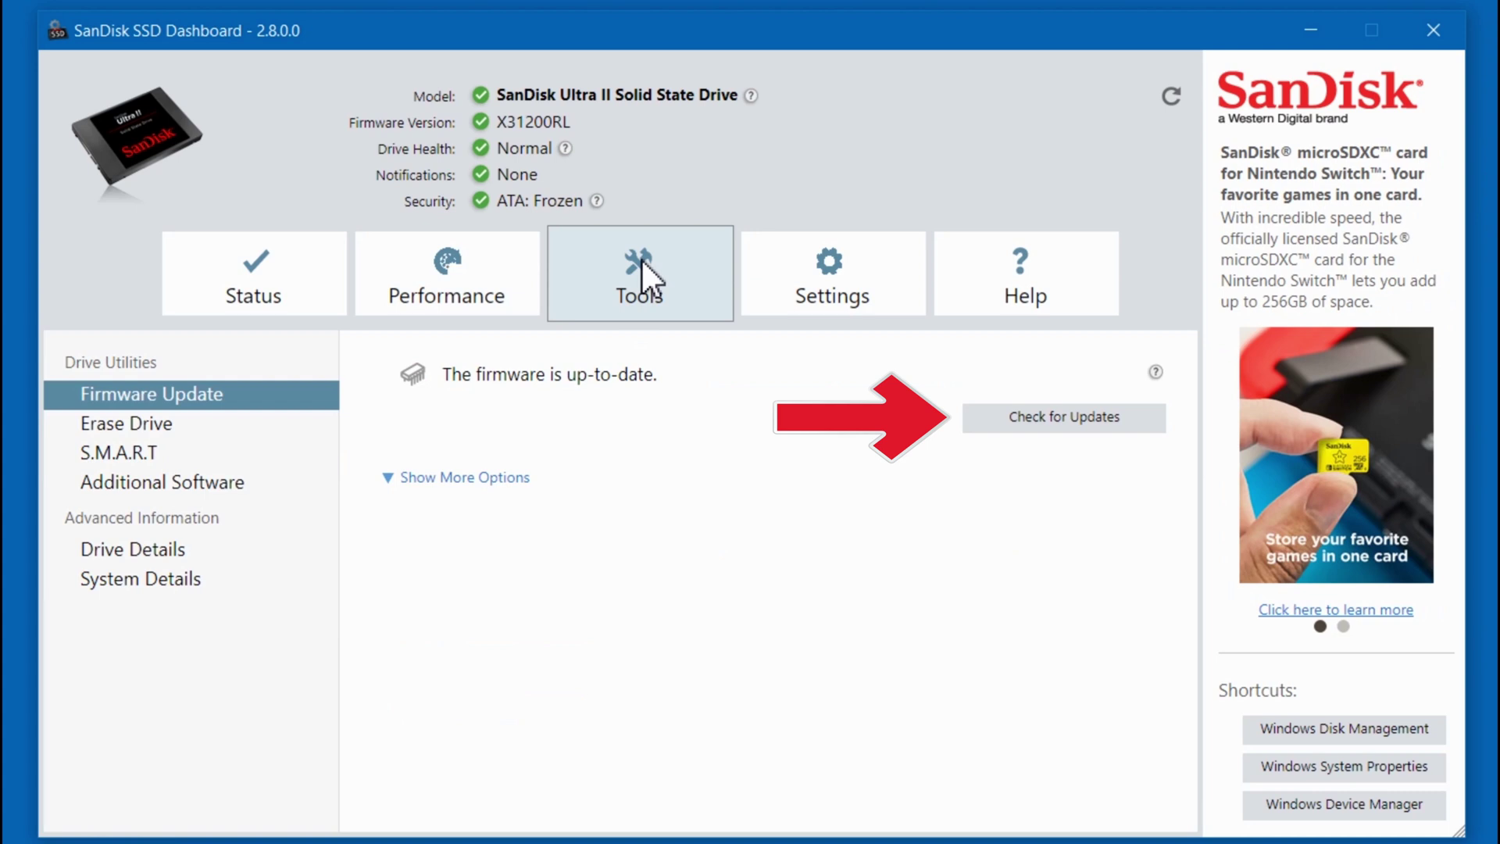
{"action": "left_click", "coordinate": [209, 423]}
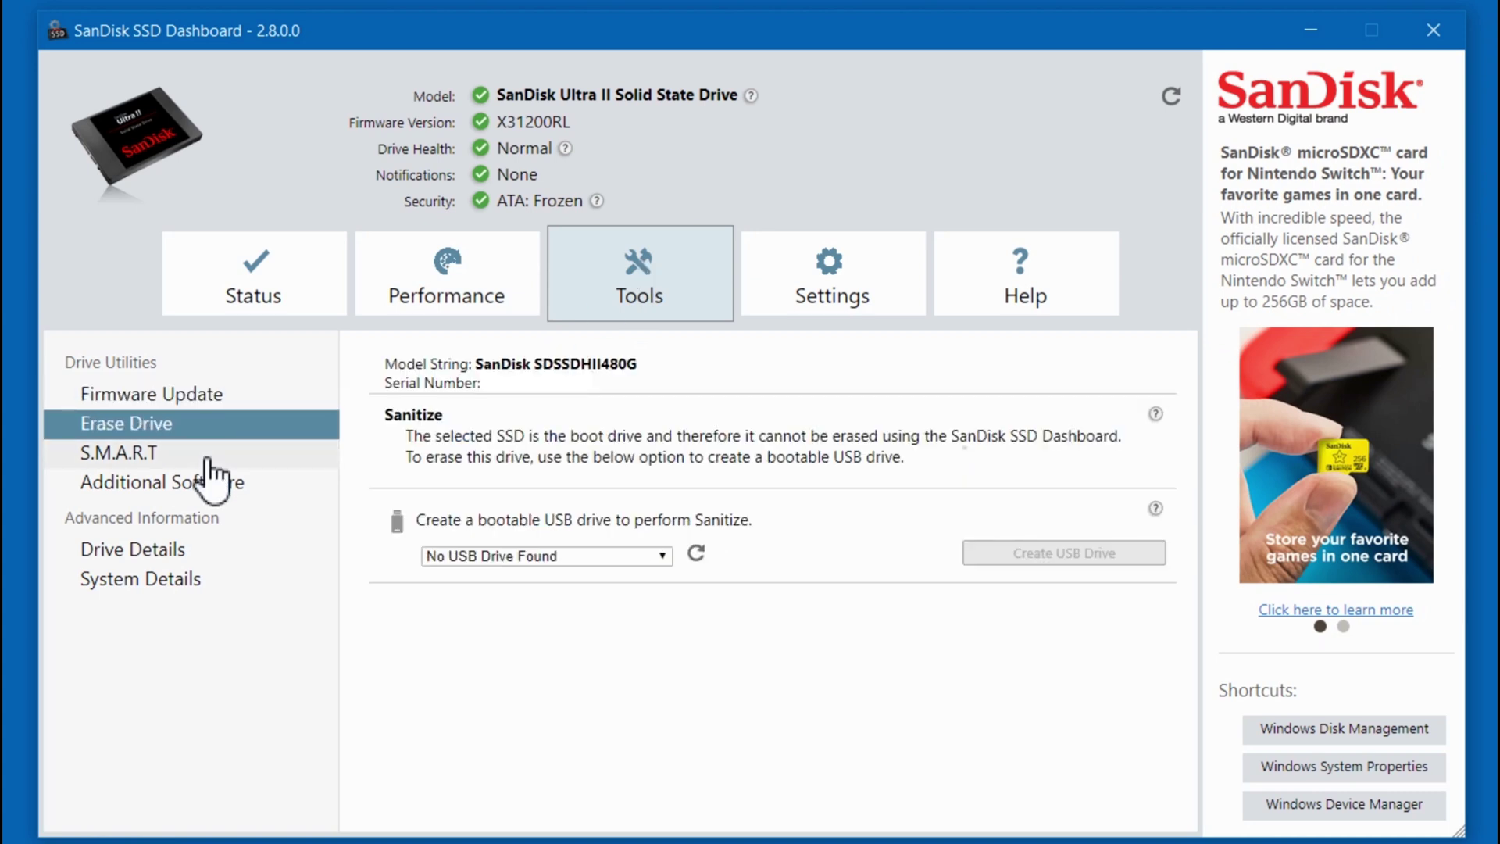
{"action": "left_click", "coordinate": [206, 455]}
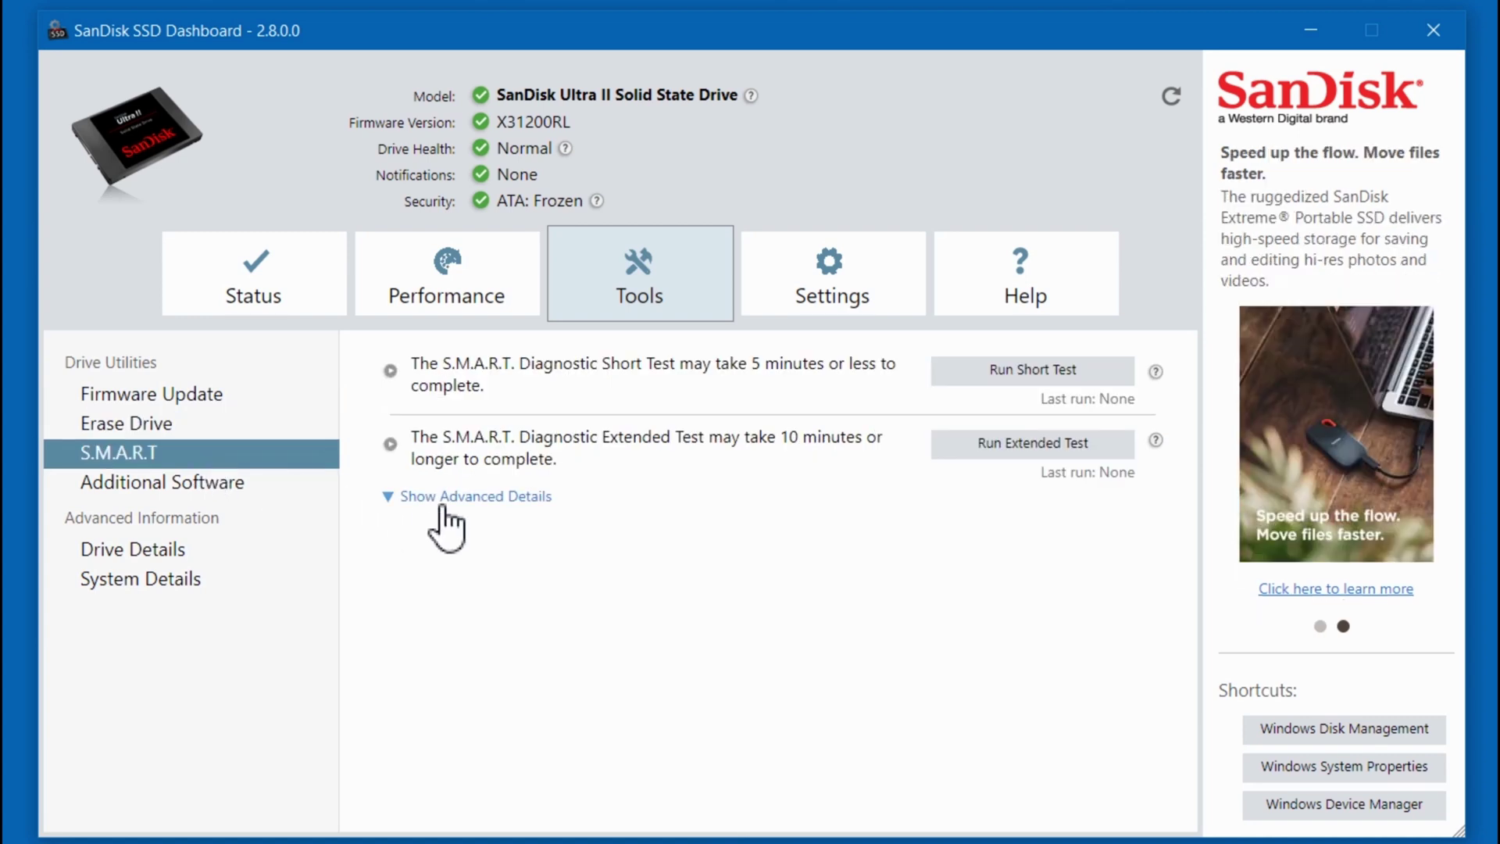
{"action": "left_click", "coordinate": [511, 500]}
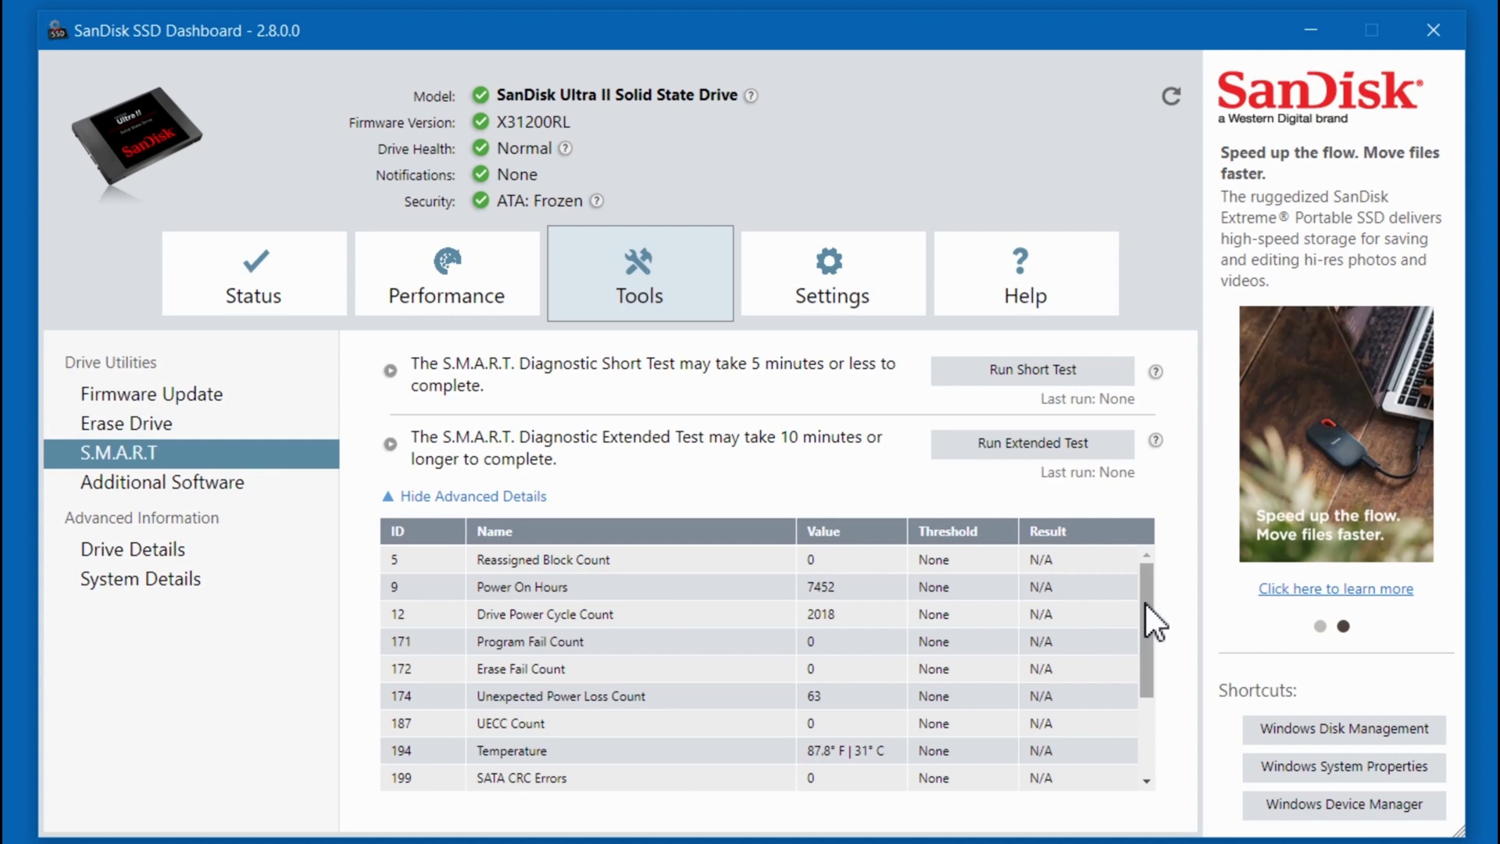
{"action": "left_click_drag", "start_coordinate": [1147, 600], "coordinate": [1150, 699]}
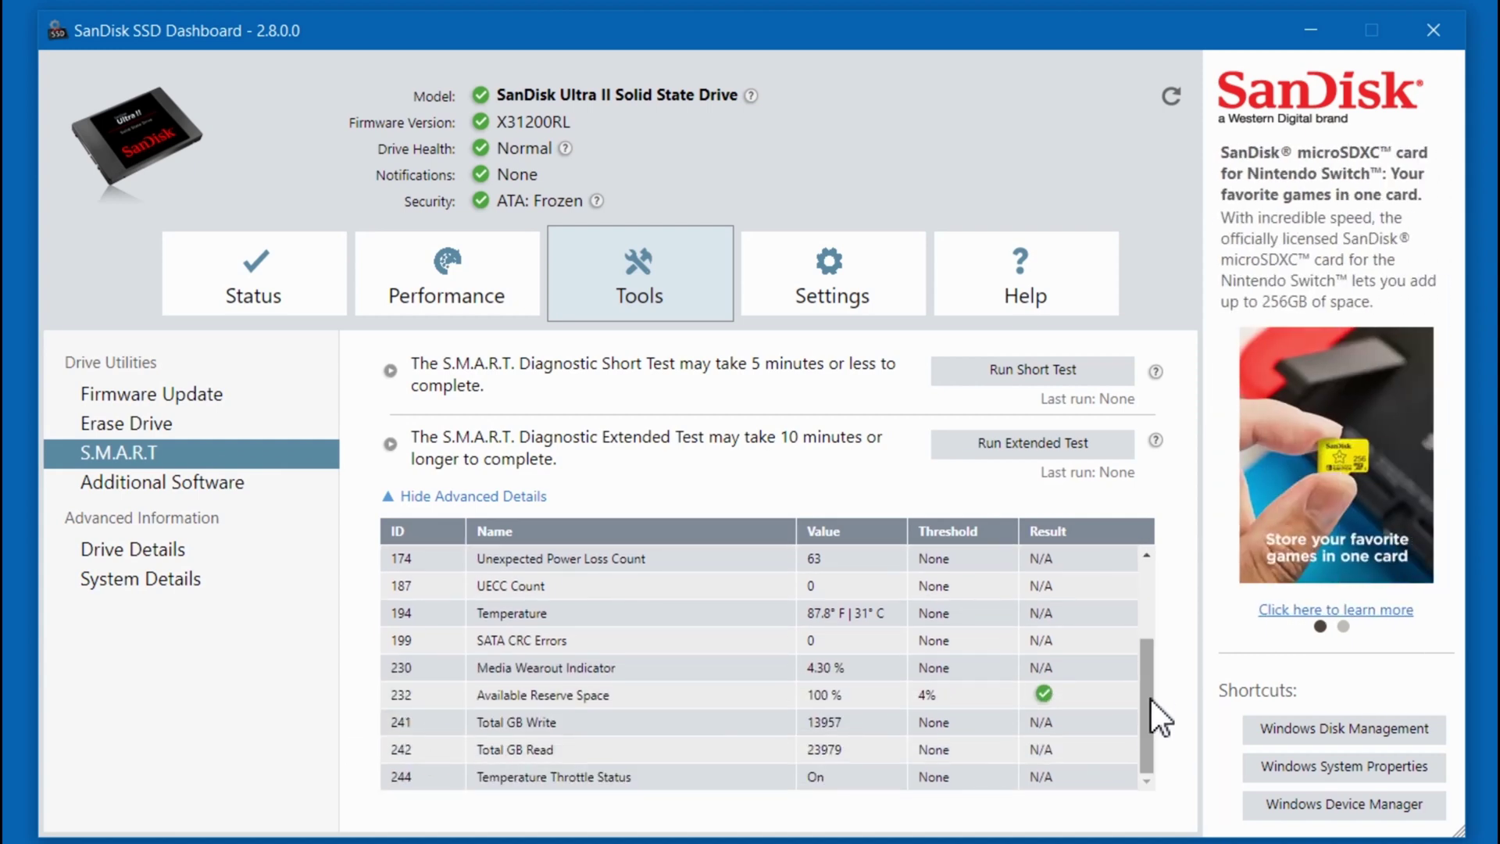
View Additional Software, Drive Details, then System Details for the ASUS PC on Windows 10.0.18363
{"action": "left_click", "coordinate": [263, 492]}
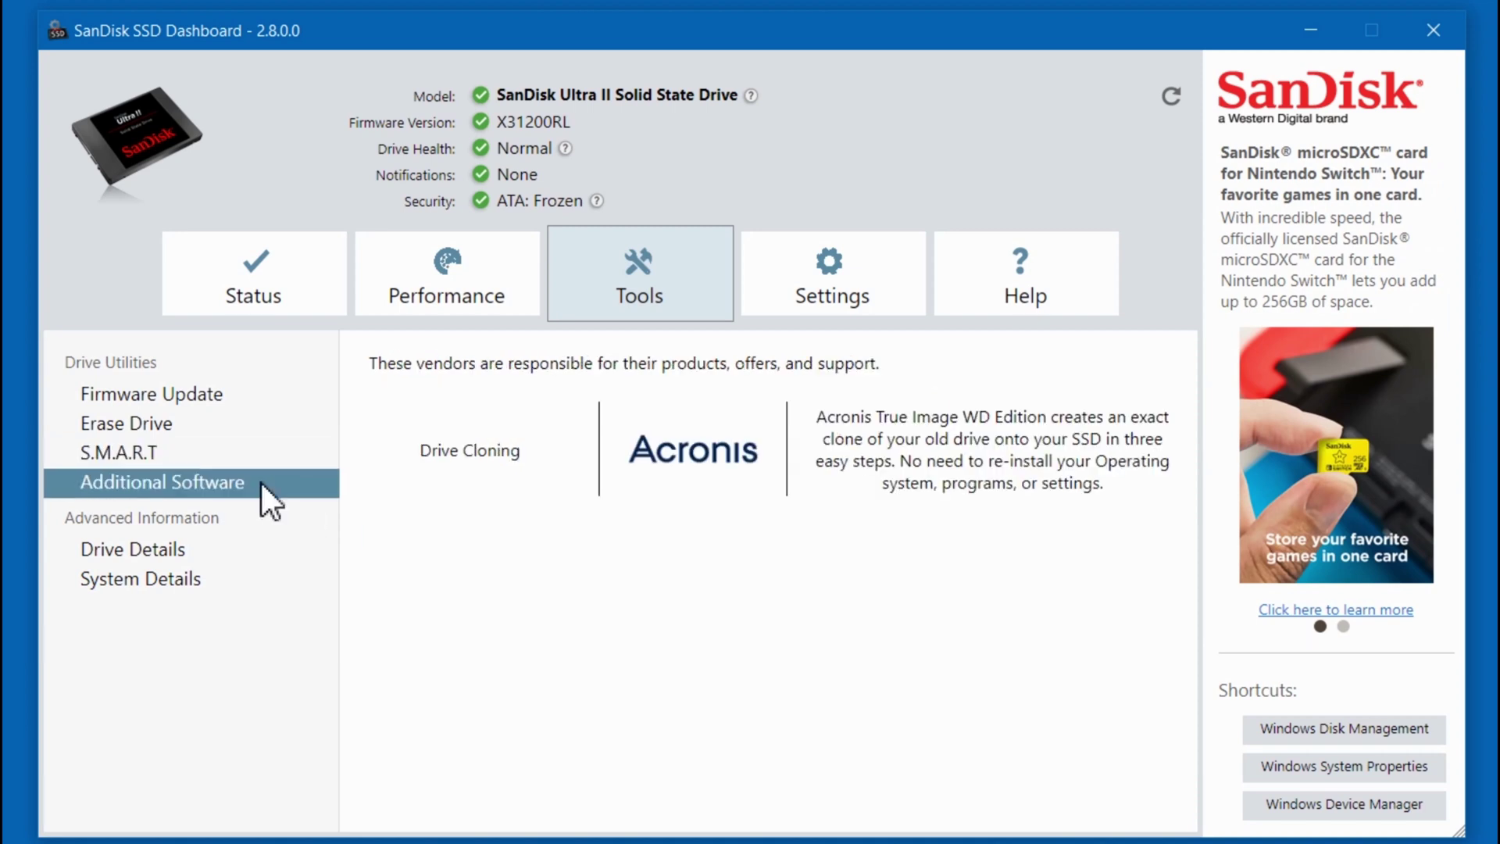
{"action": "left_click", "coordinate": [215, 552]}
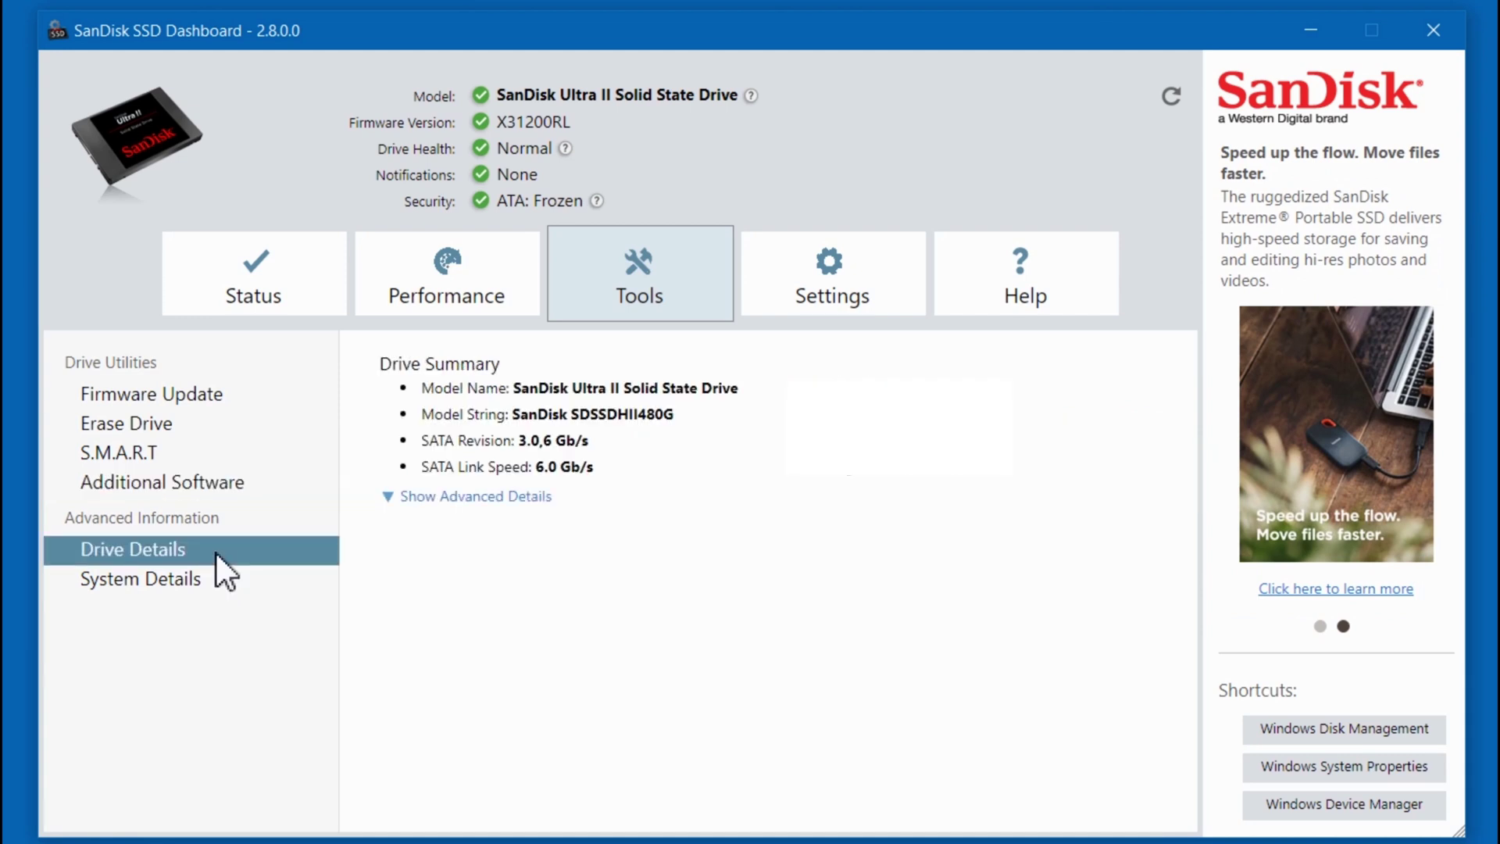
{"action": "left_click", "coordinate": [222, 576]}
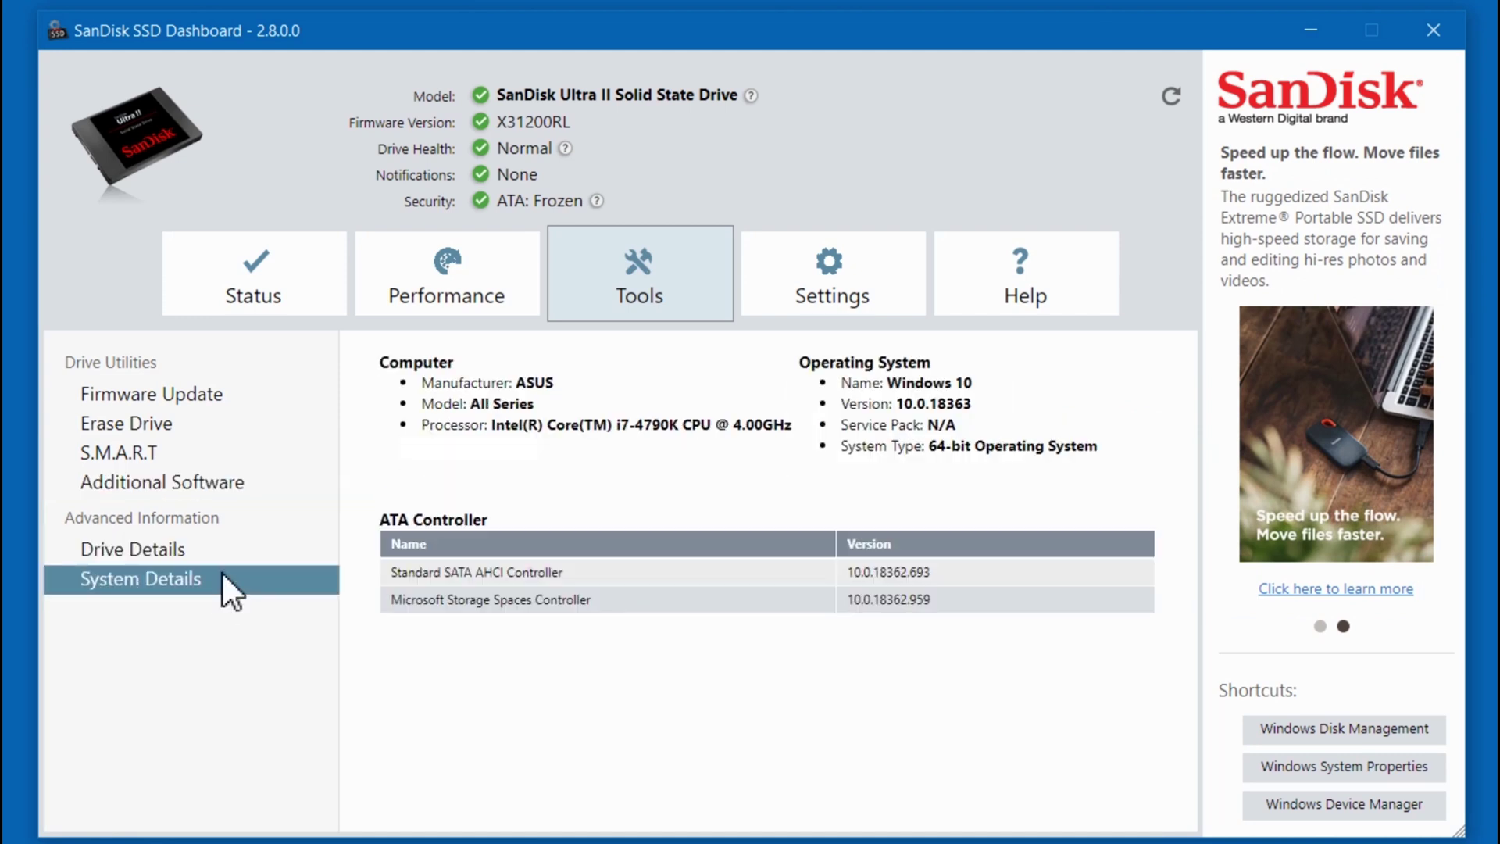
Review the update settings and Options page, then show the Help page's support links
{"action": "left_click", "coordinate": [828, 263]}
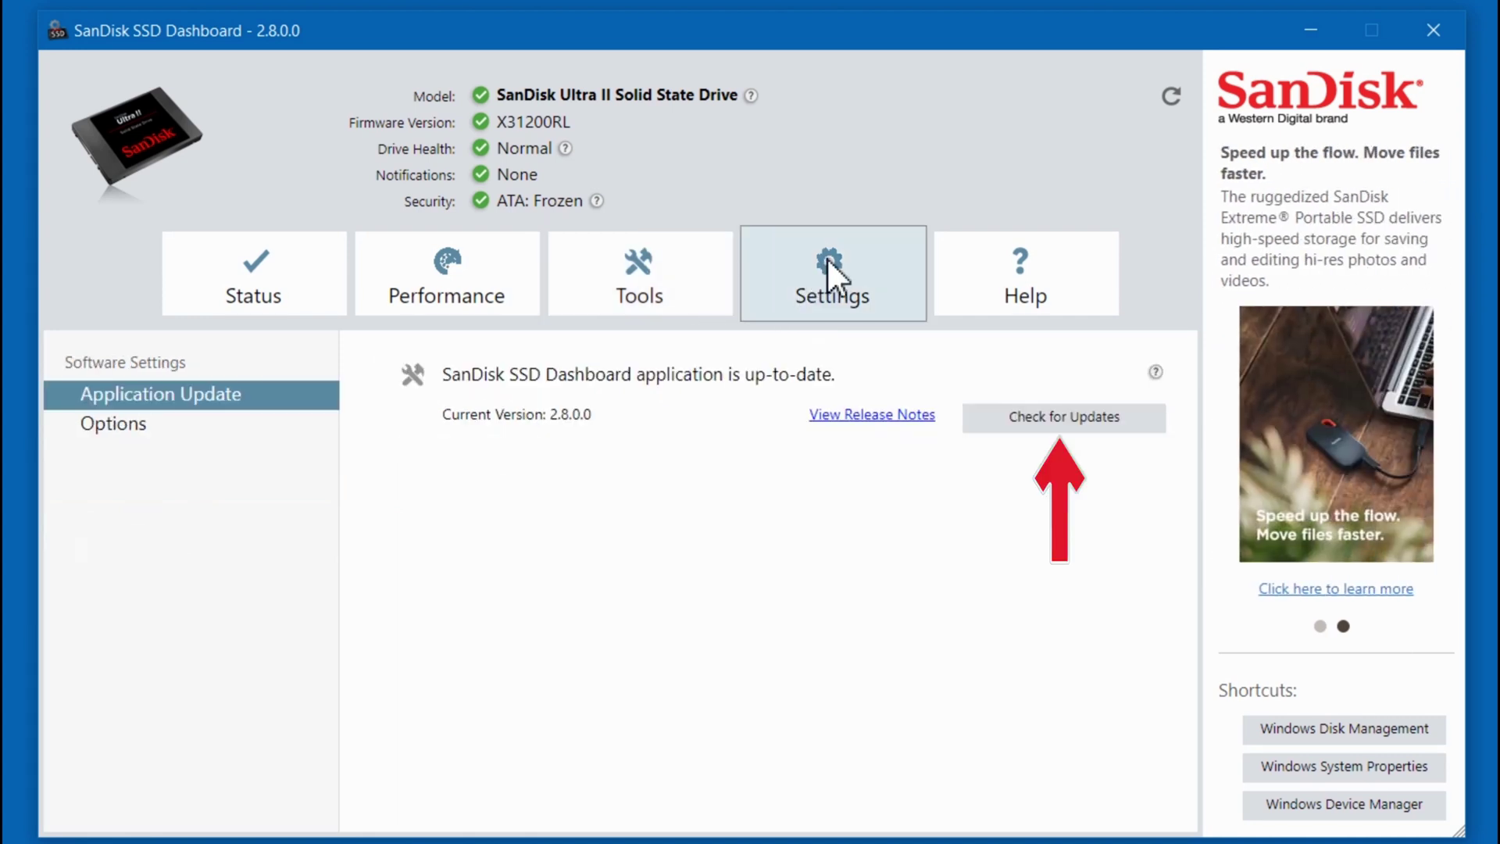
{"action": "left_click", "coordinate": [213, 428]}
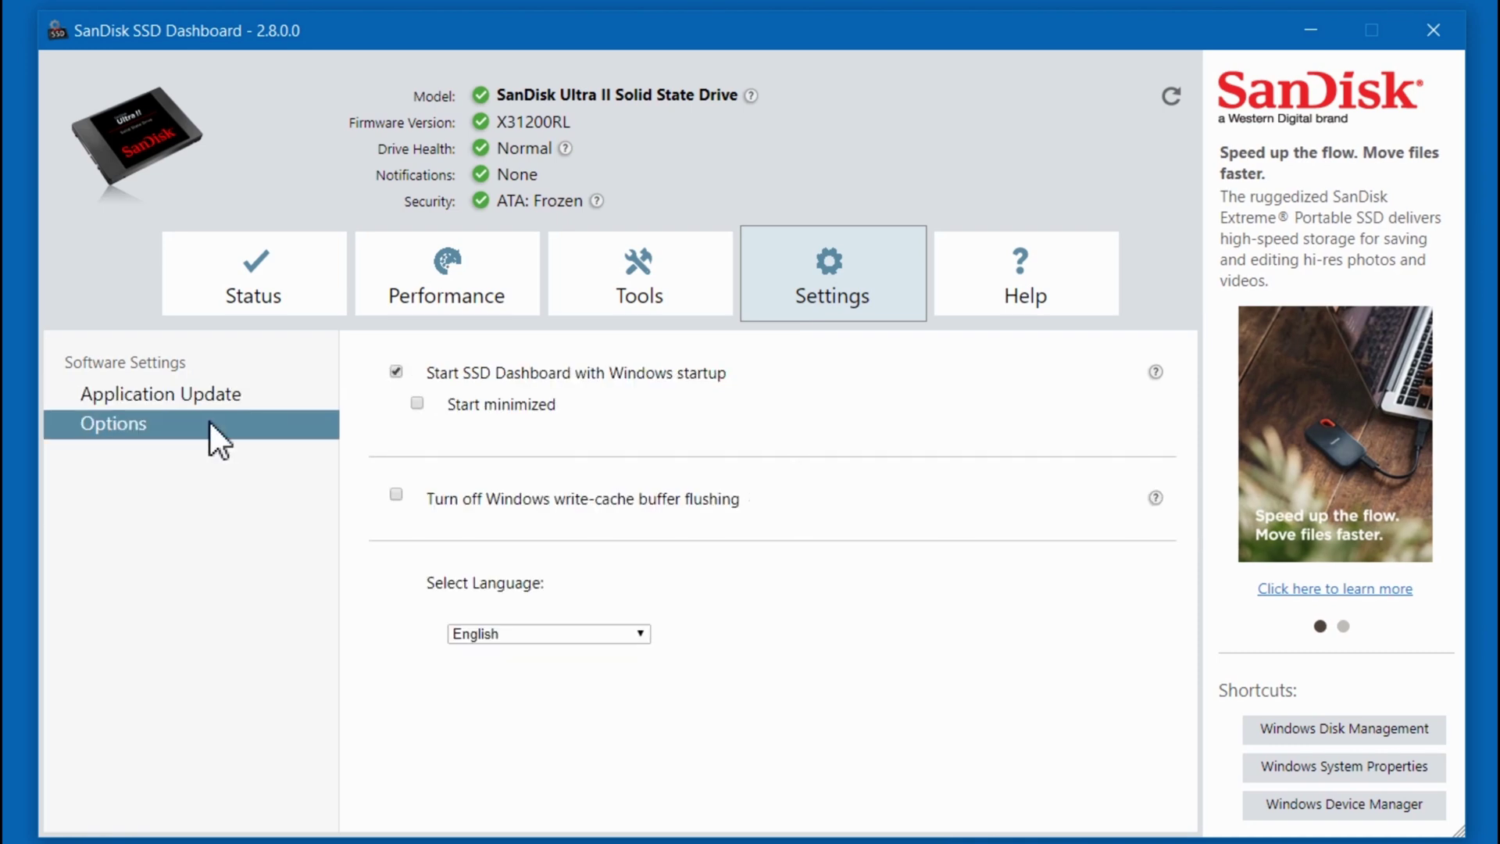
{"action": "left_click", "coordinate": [1035, 275]}
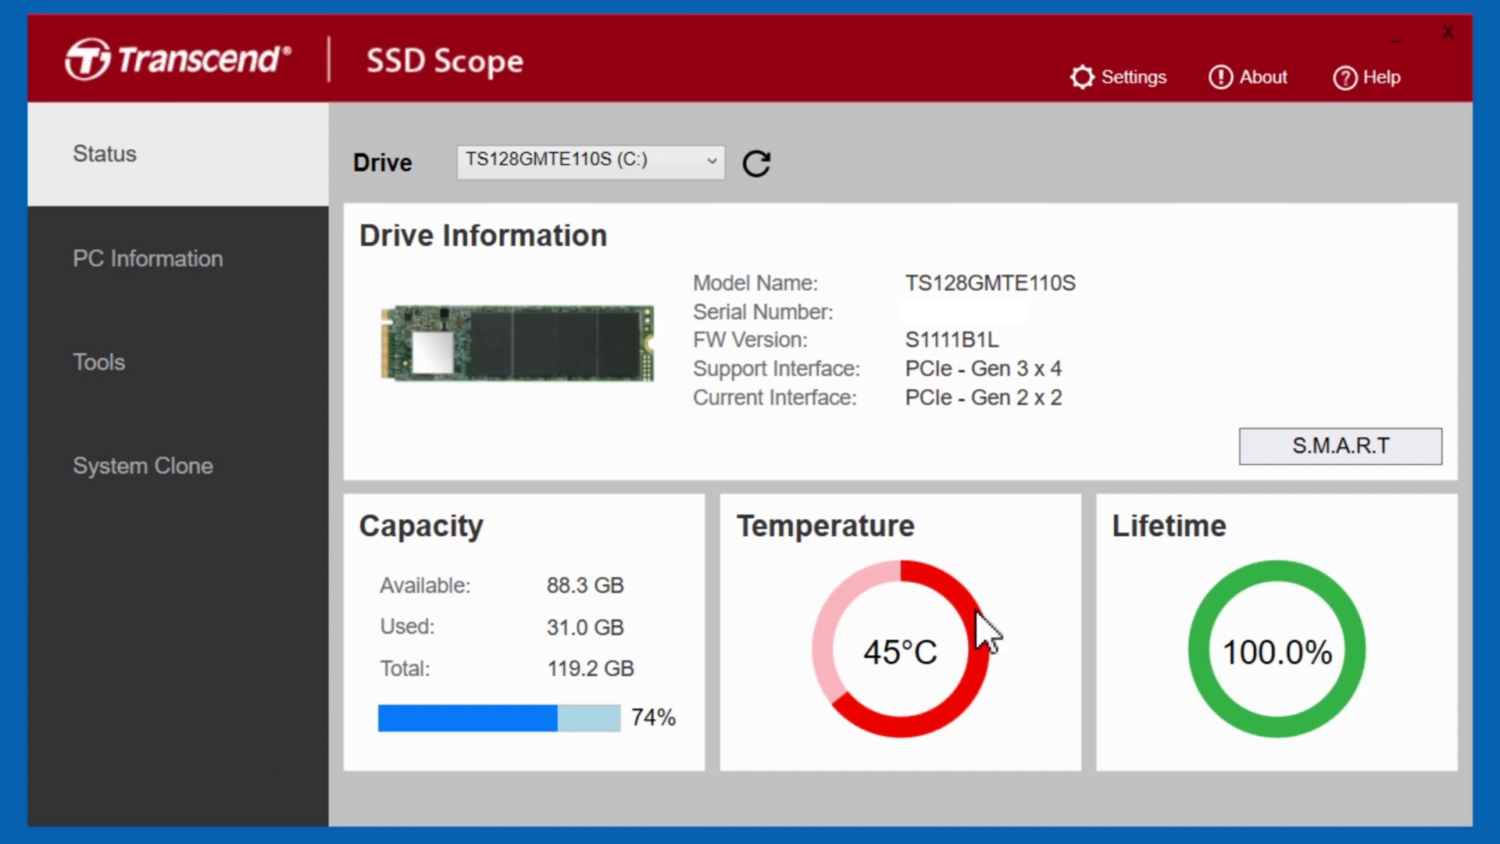
Scroll through the TS128GMTE110S S.M.A.R.T. table and close it, returning to Status at 44°C
{"action": "left_click", "coordinate": [1276, 447]}
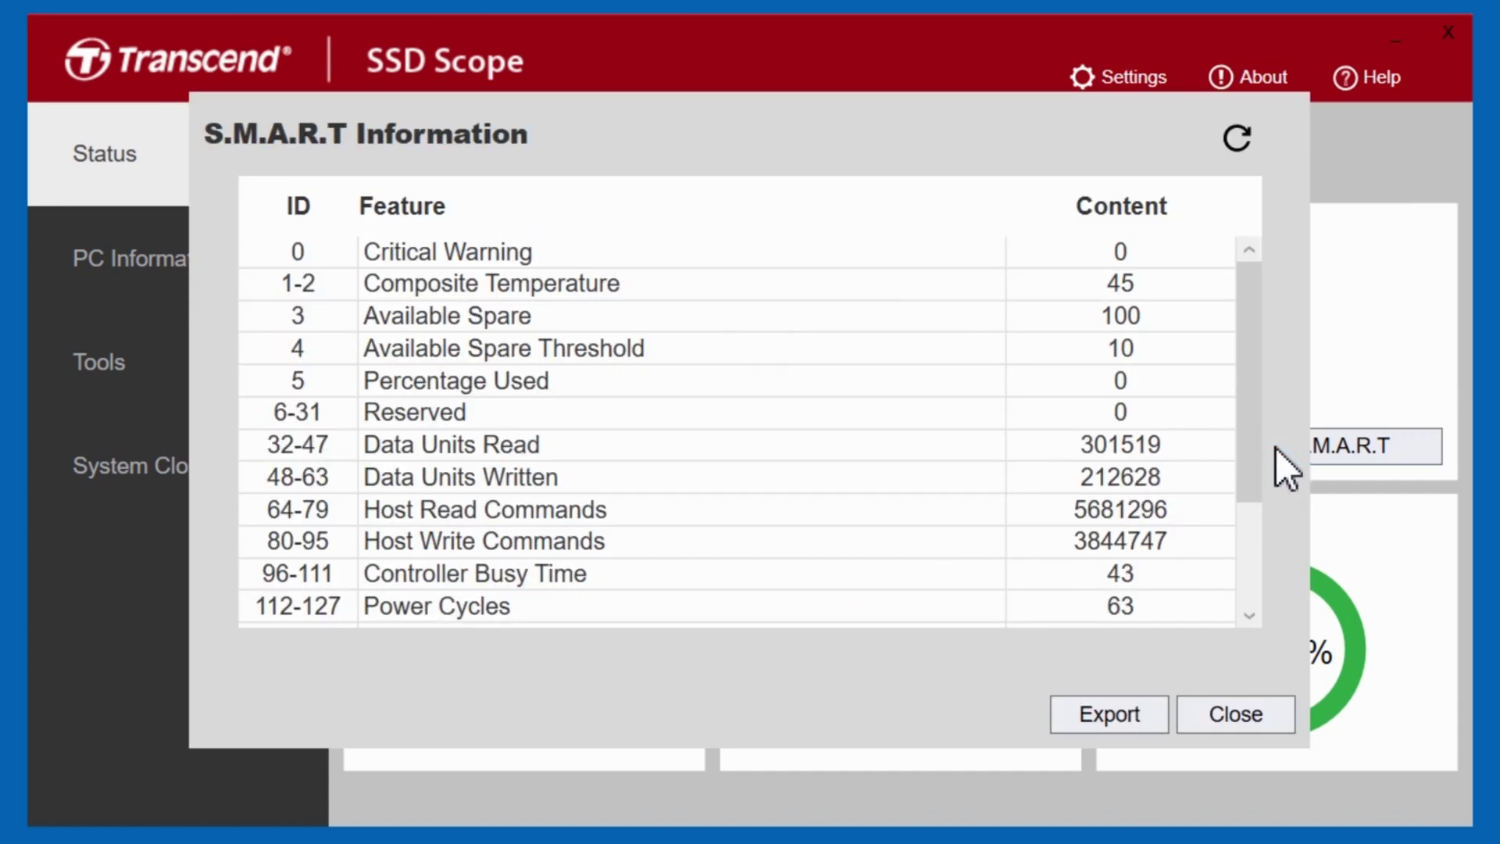
{"action": "left_click_drag", "start_coordinate": [1249, 395], "coordinate": [1248, 539]}
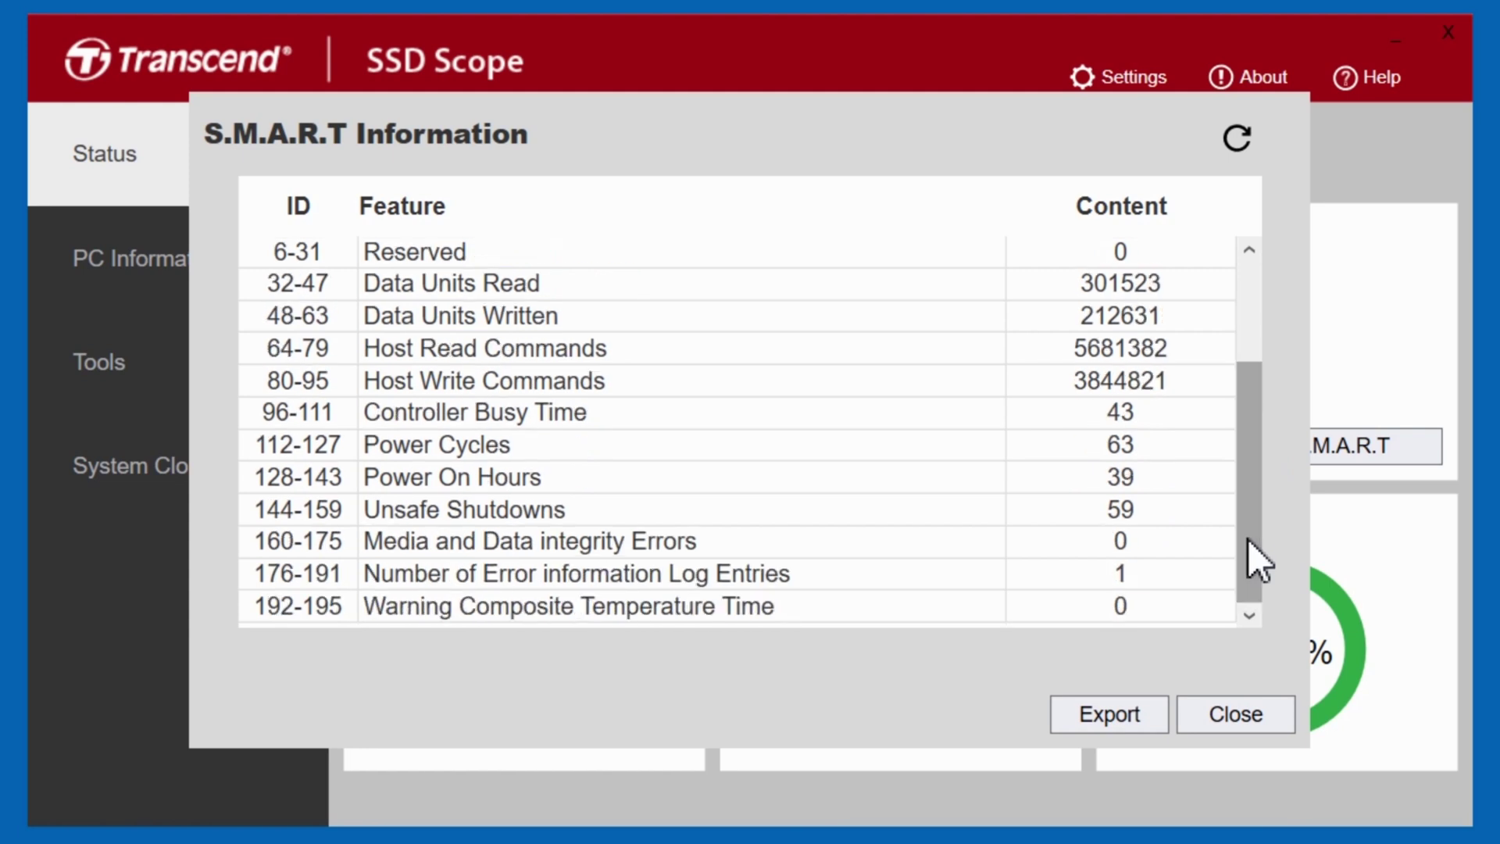
{"action": "left_click", "coordinate": [1240, 711]}
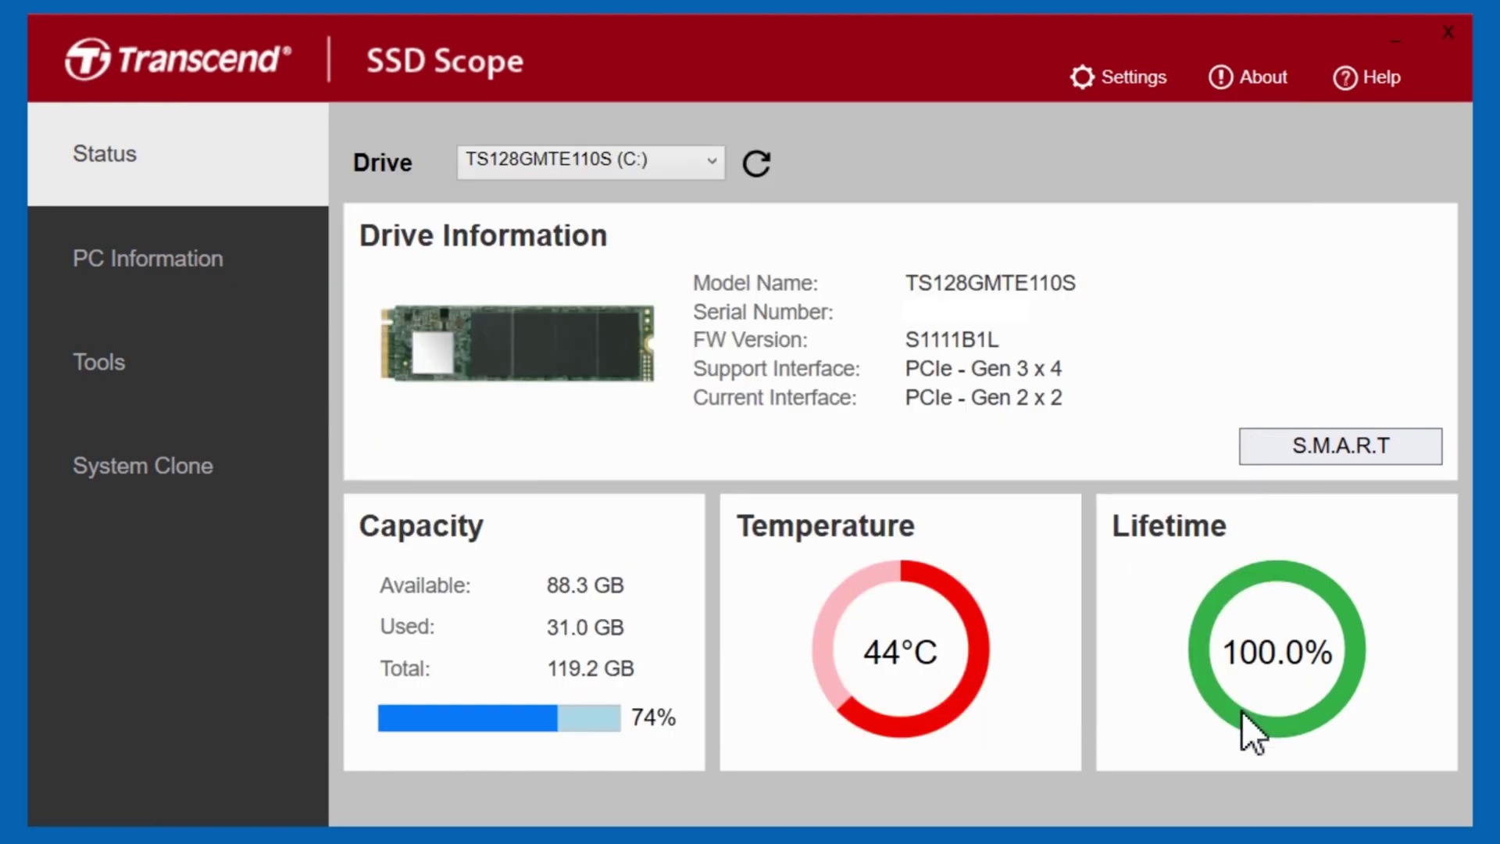
Review and confirm the SSD Scope TRIM settings, then view PC Information
{"action": "left_click", "coordinate": [1131, 82]}
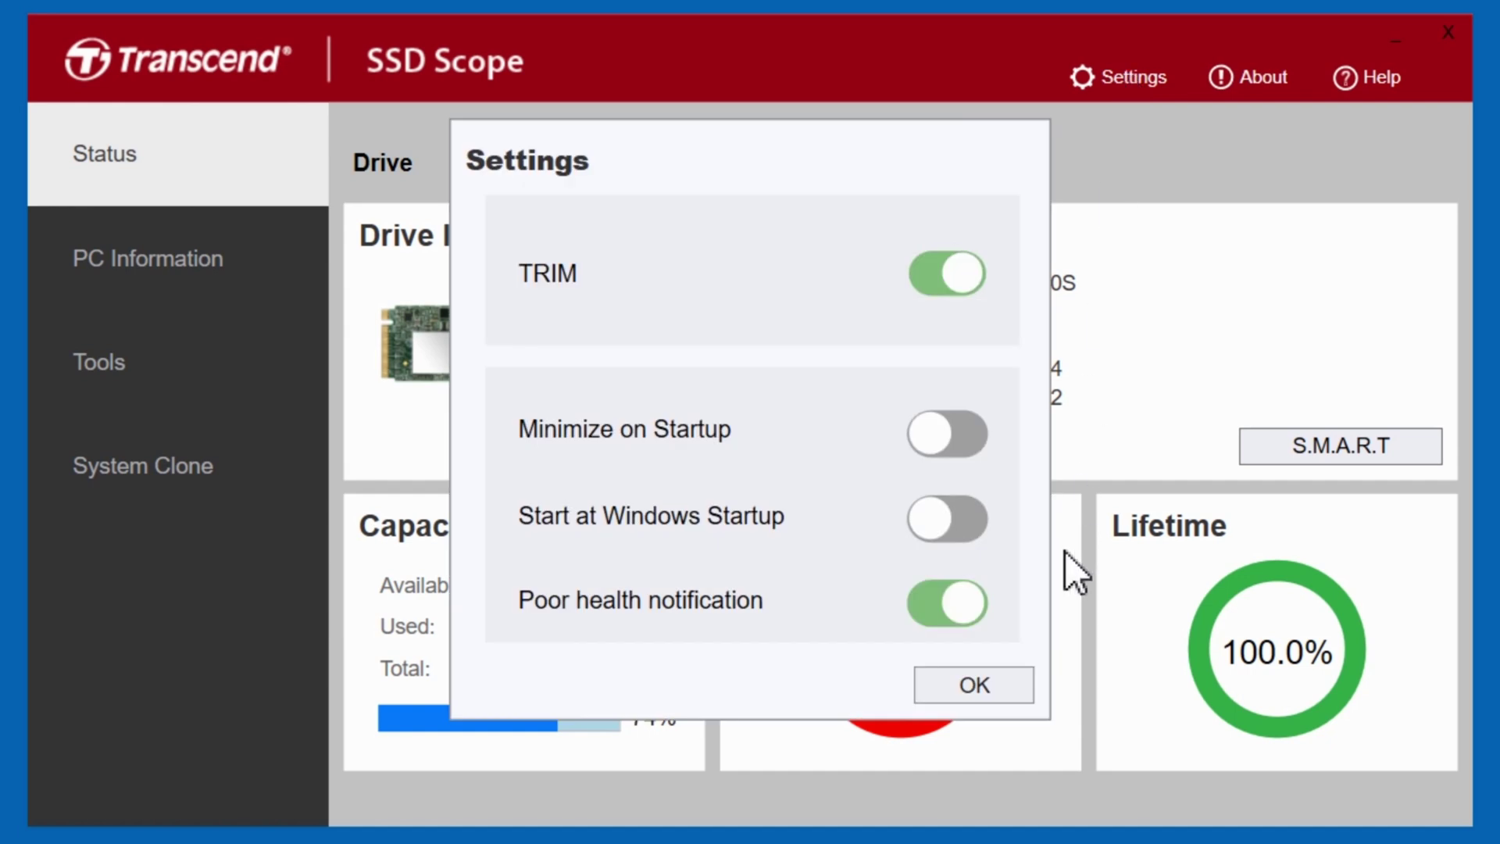
{"action": "left_click", "coordinate": [1001, 692]}
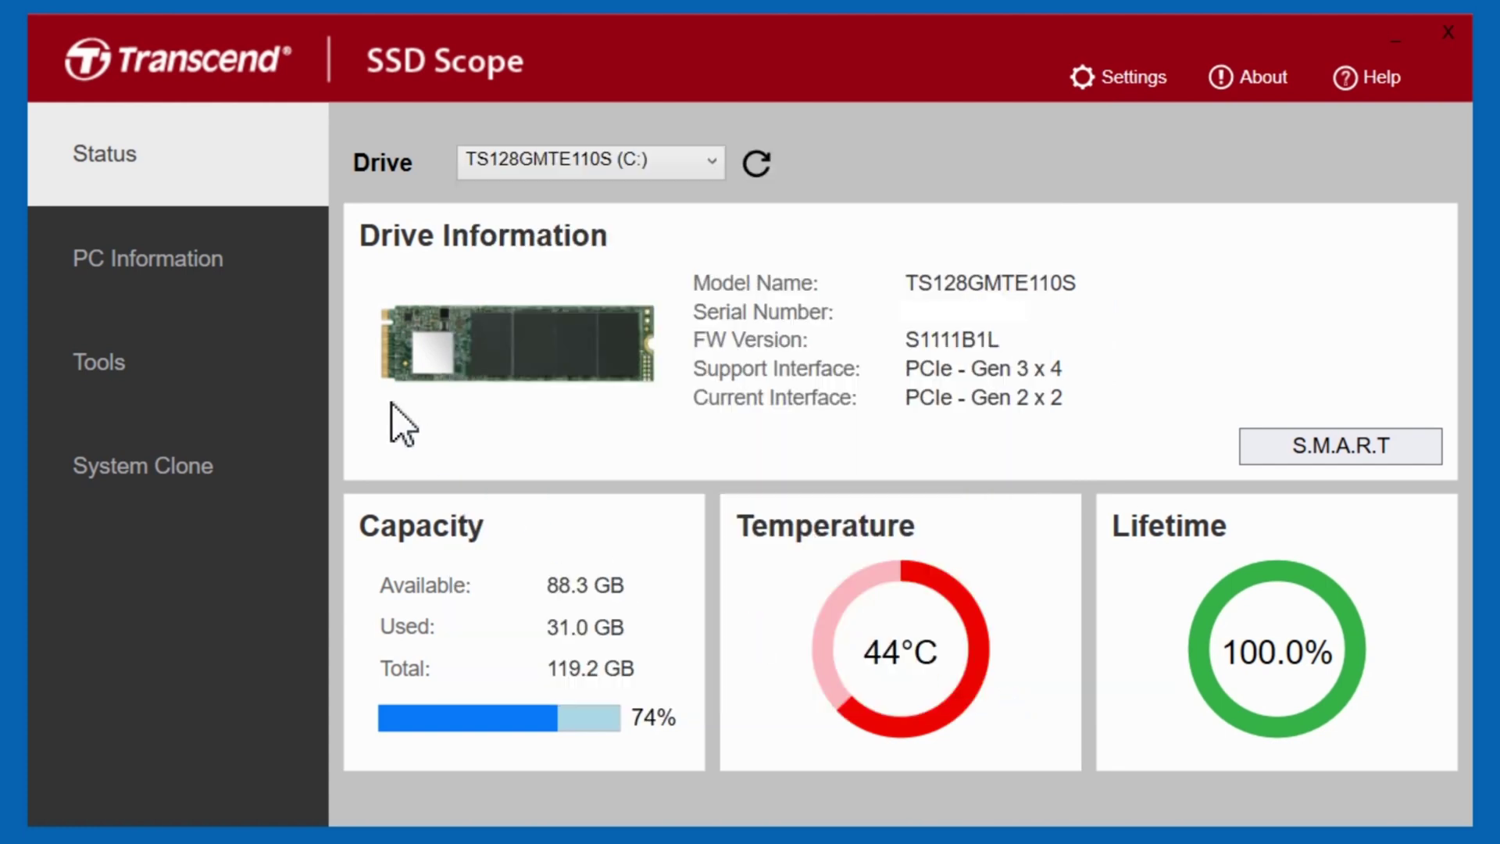
{"action": "left_click", "coordinate": [256, 259]}
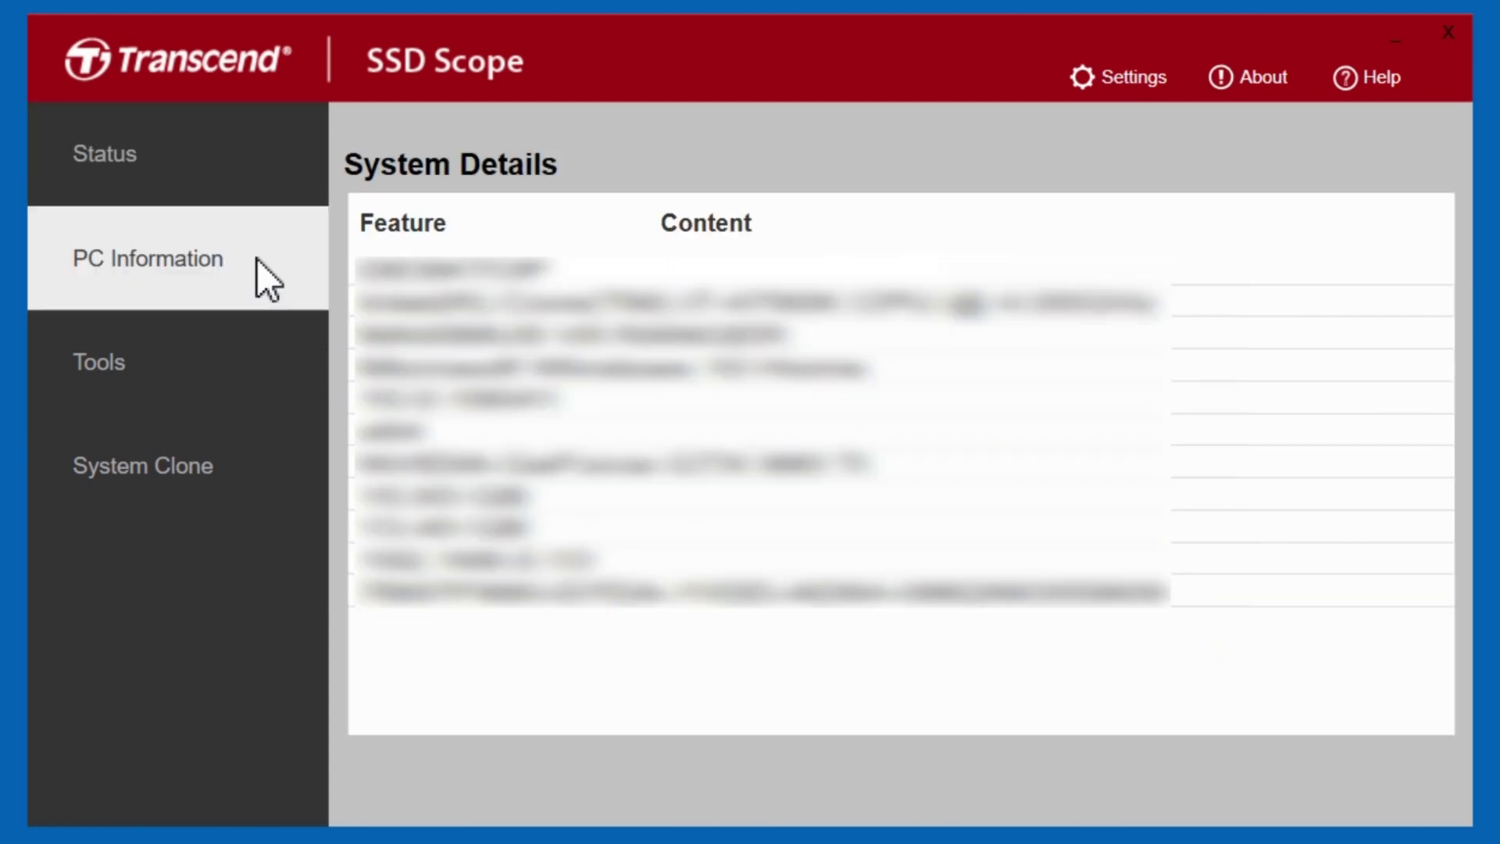
Check the Scan and Secure Erase tools, dismissing the SATA-only warning, then show System Clone
{"action": "left_click", "coordinate": [217, 372]}
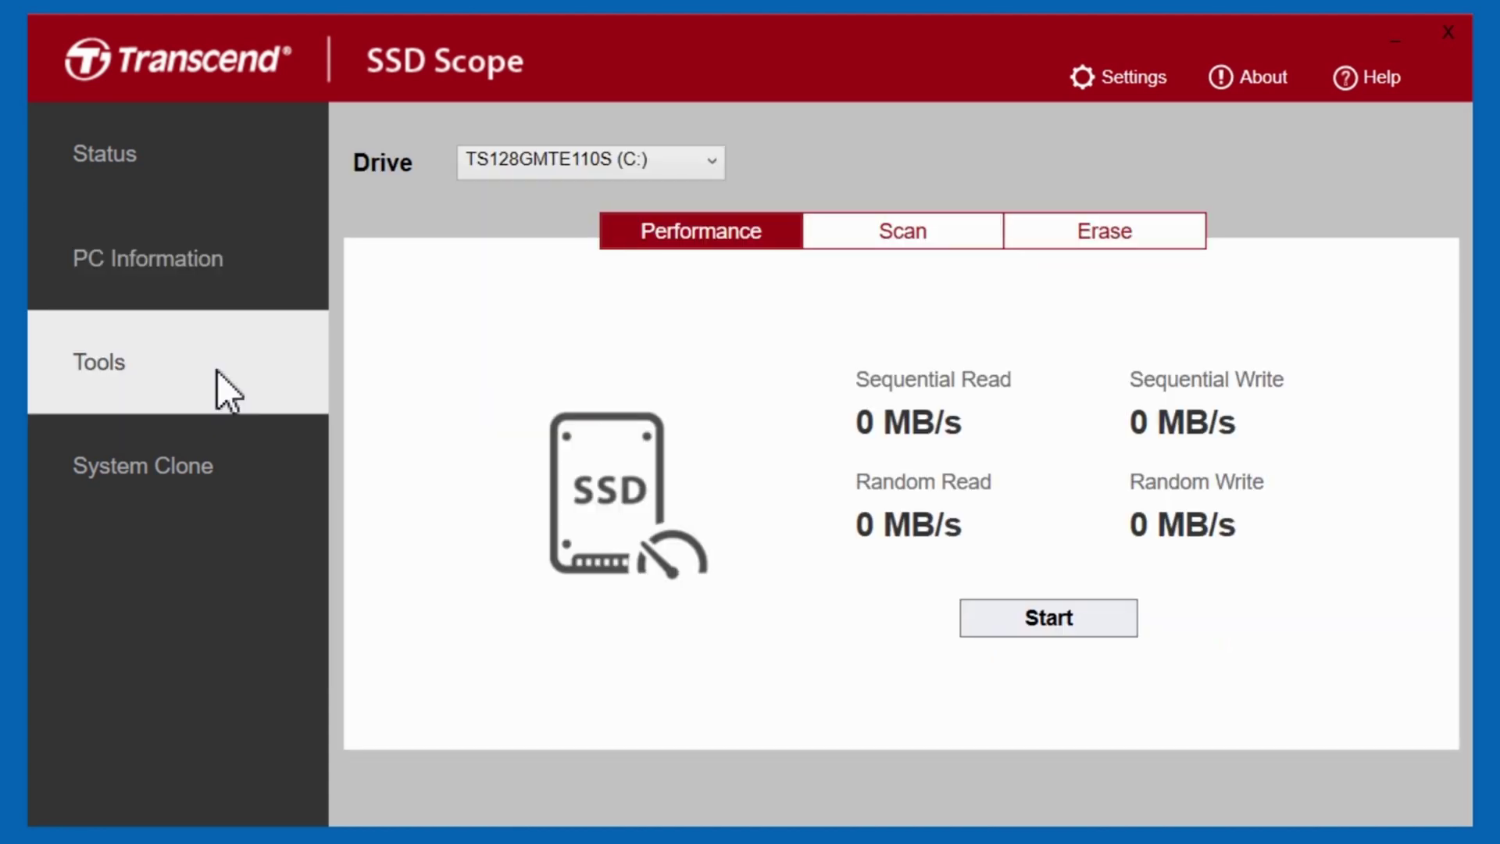
{"action": "left_click", "coordinate": [976, 236]}
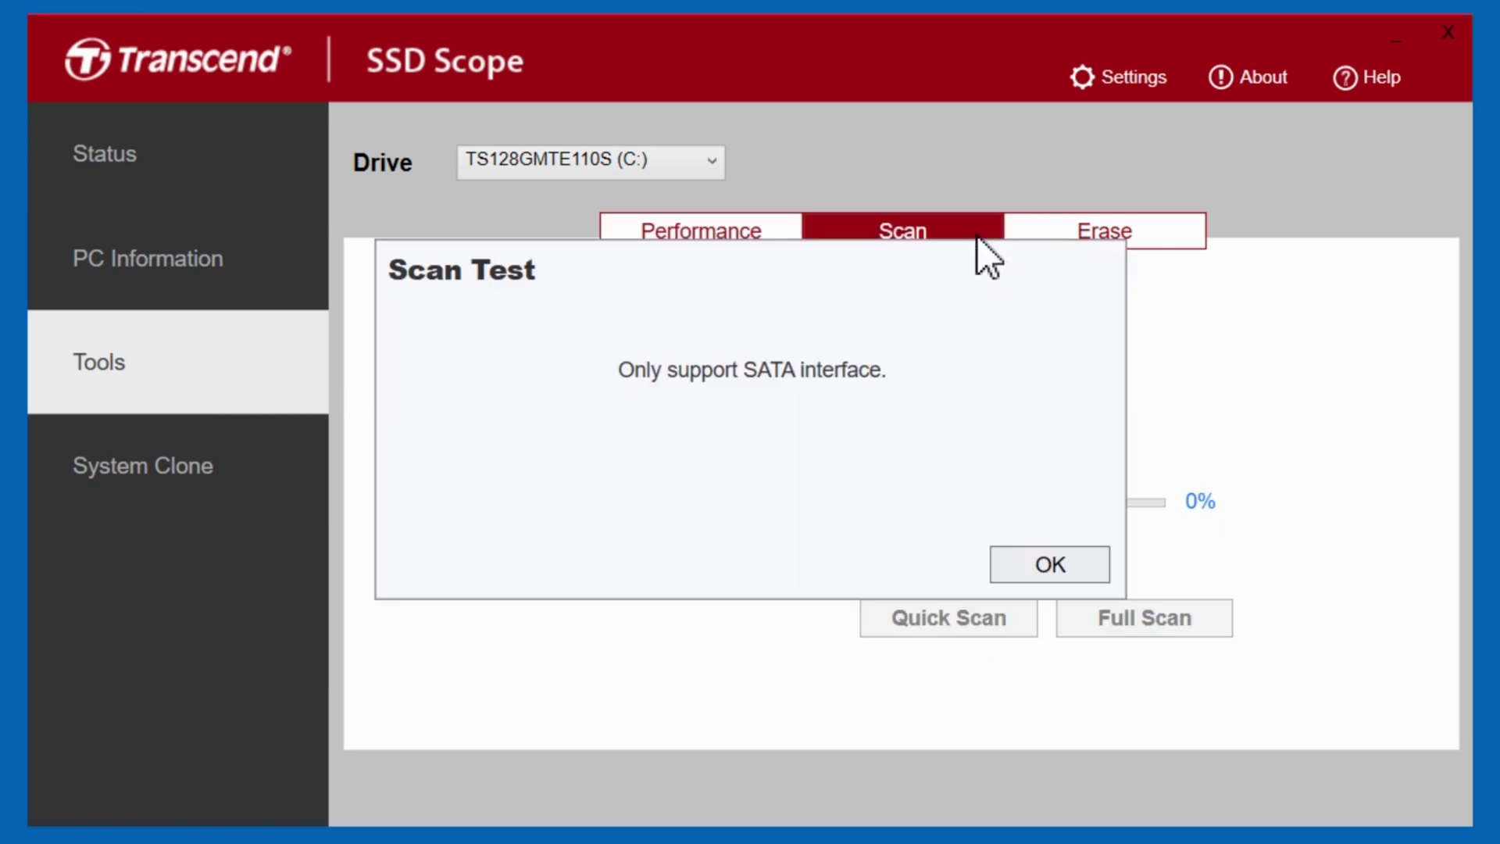
{"action": "left_click", "coordinate": [1100, 569]}
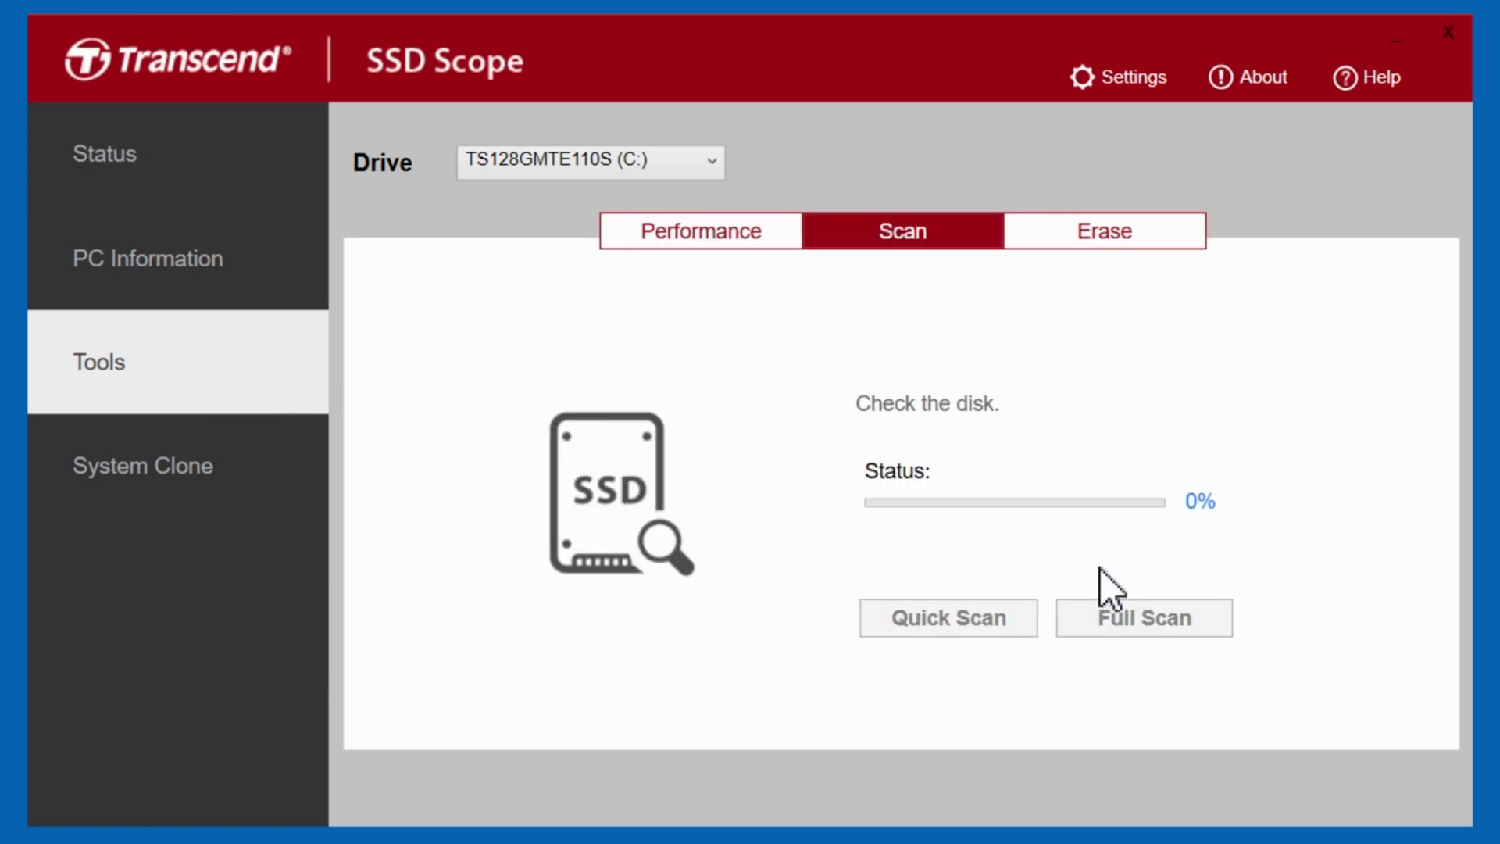
{"action": "left_click", "coordinate": [1153, 240]}
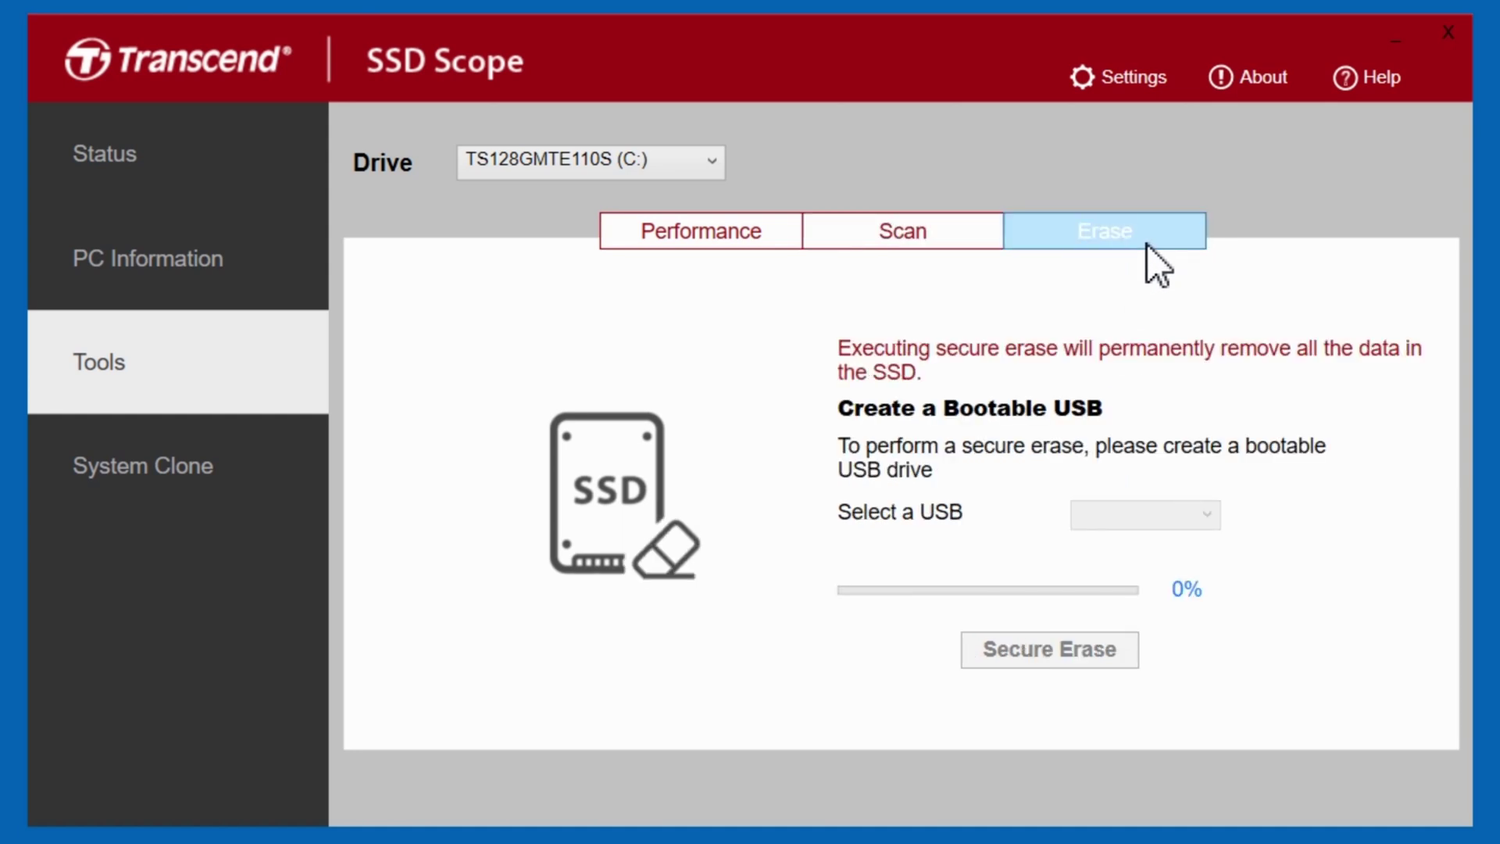
{"action": "left_click", "coordinate": [272, 488]}
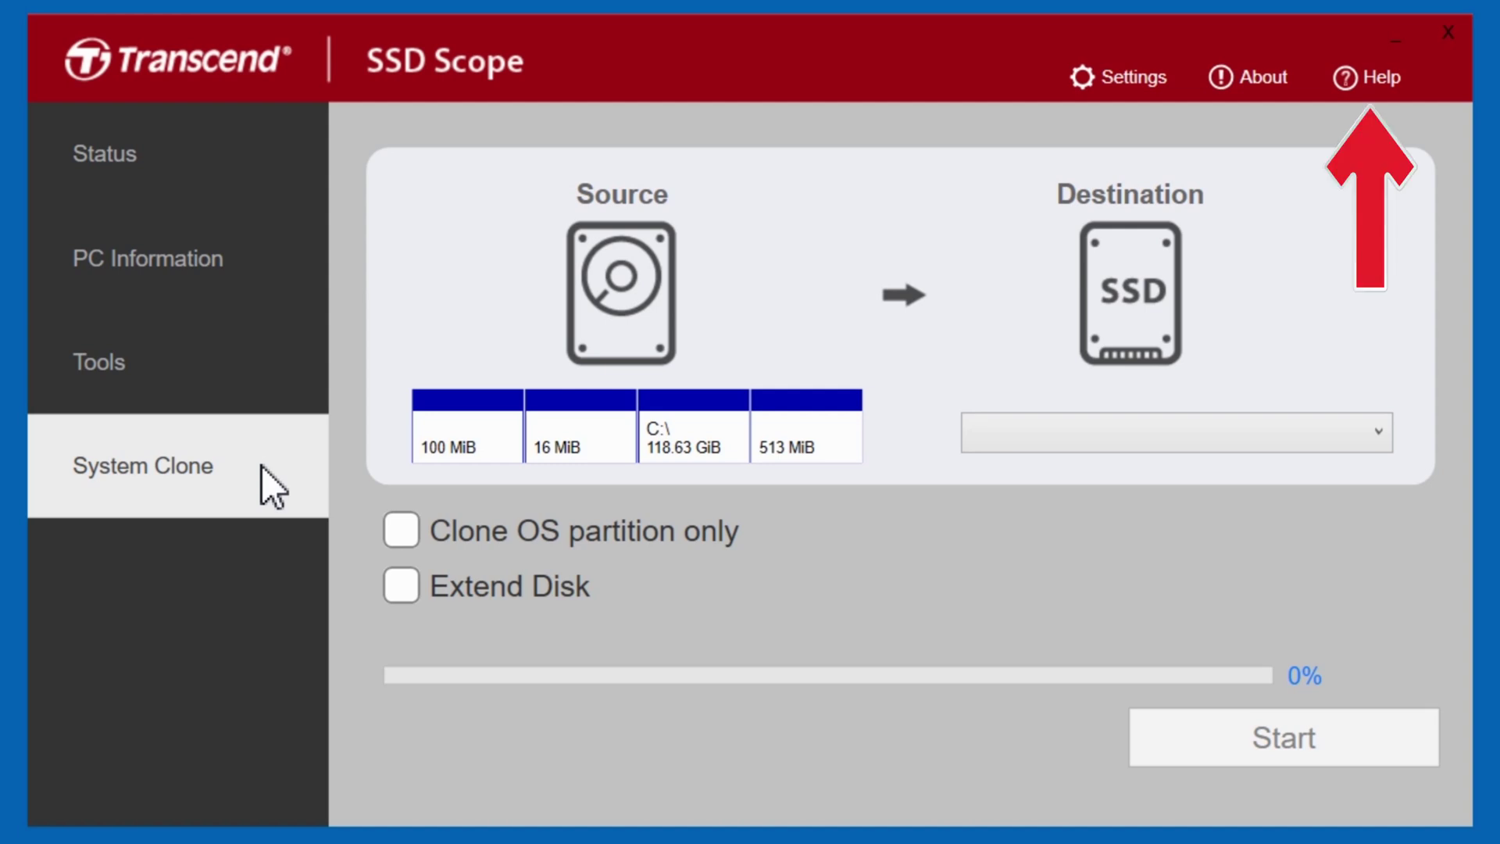
Return to the Status overview and close Transcend SSD Scope
{"action": "left_click", "coordinate": [247, 148]}
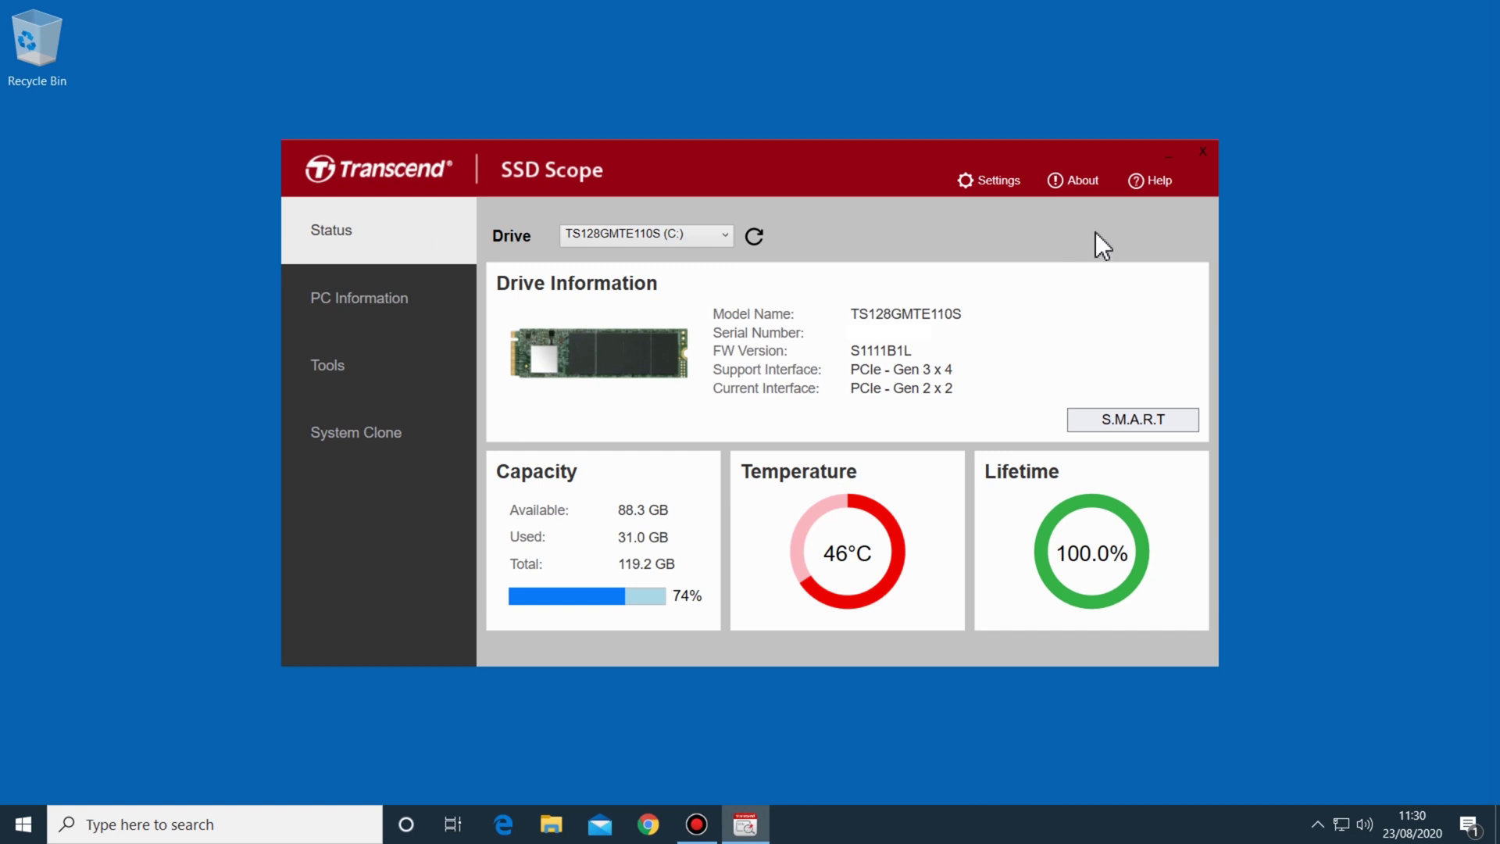
{"action": "left_click", "coordinate": [1201, 150]}
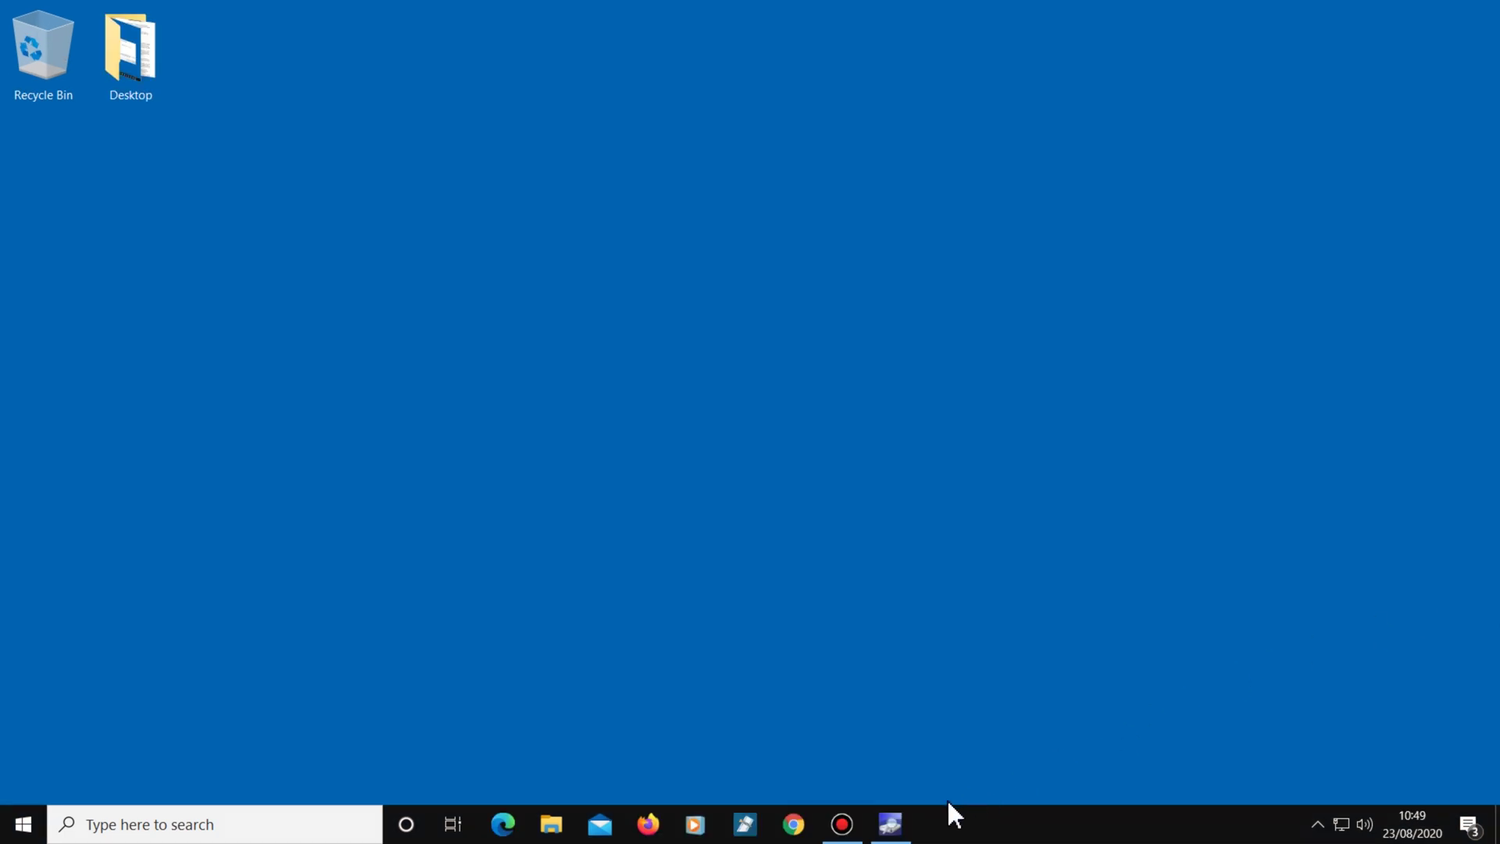
Switch to CrystalDiskInfo to view the SanDisk SDSSDHII480G drive's Good 100% health report
{"action": "left_click", "coordinate": [891, 824]}
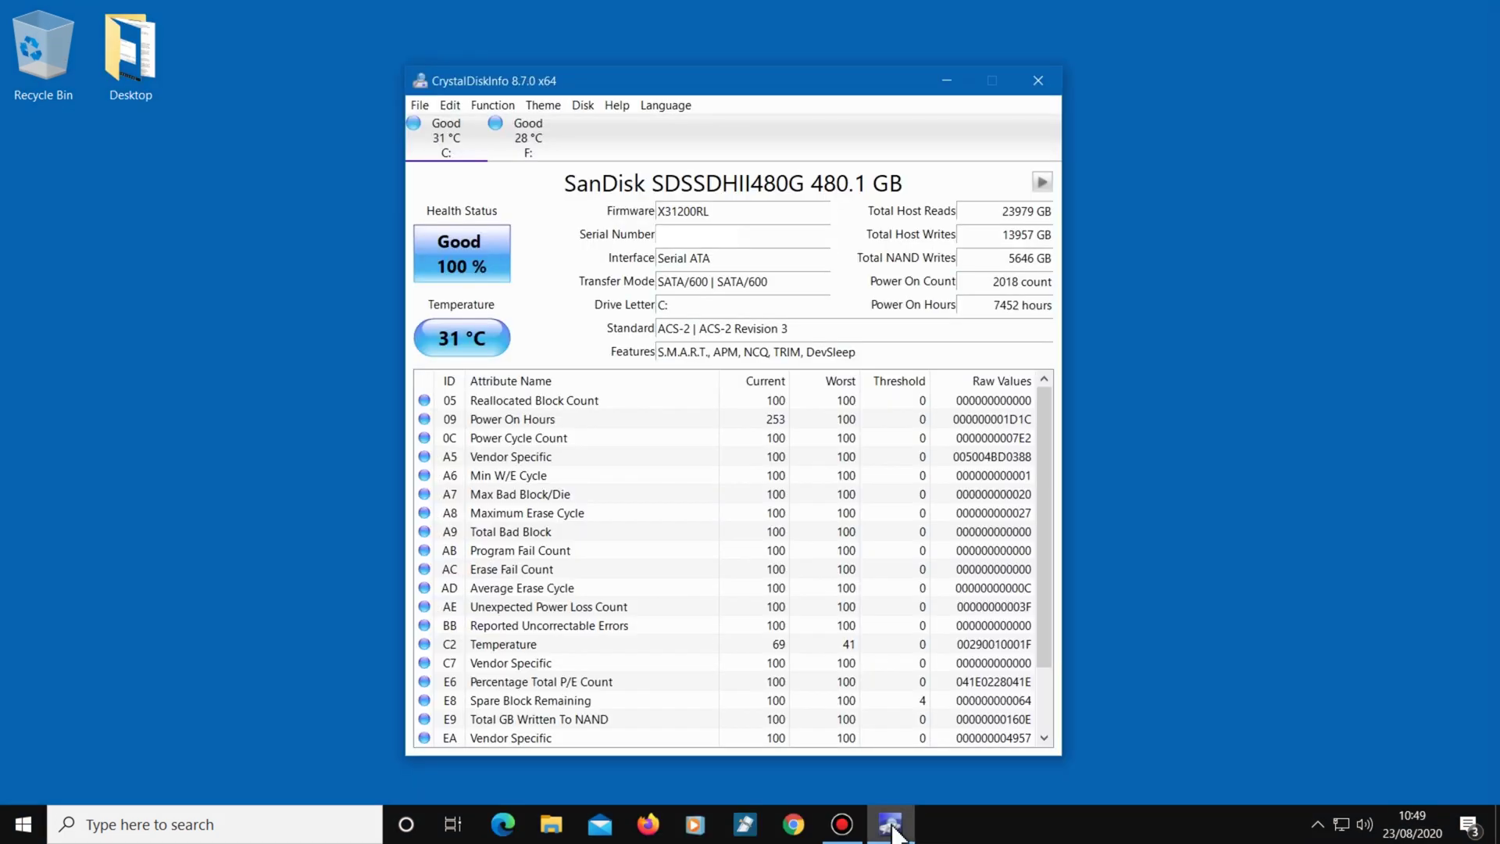